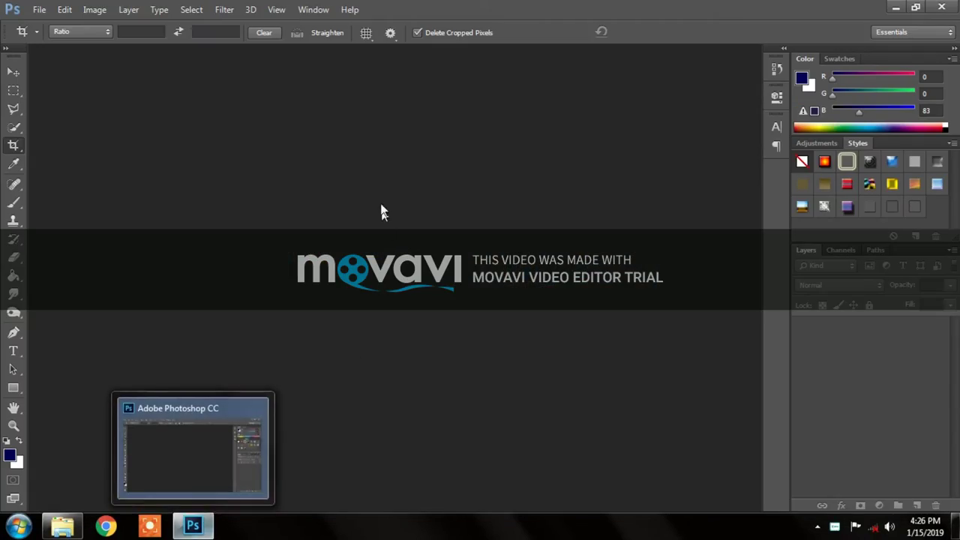
Step: Open the photo DSC04007 from E:\New folder (2)\rohit
{"action": "left_click", "coordinate": [82, 289]}
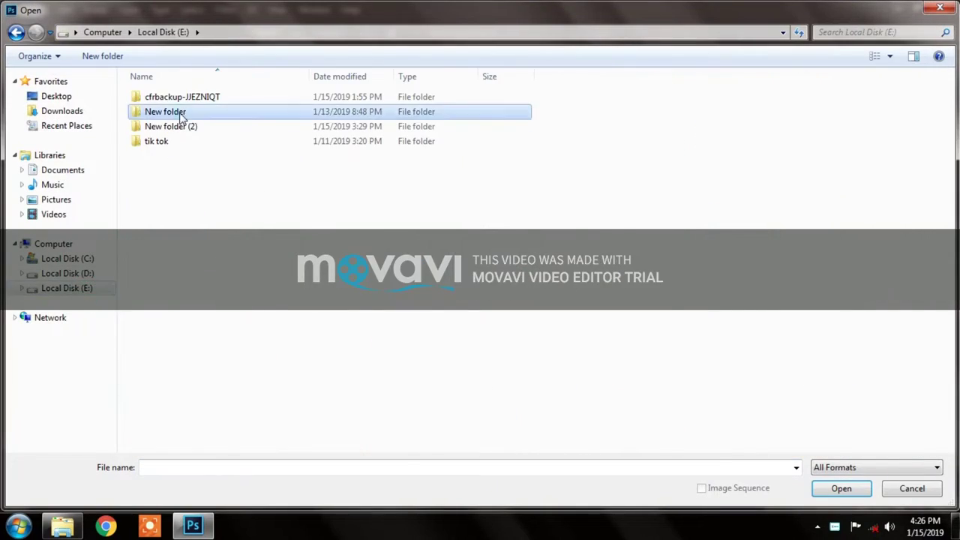
{"action": "double_click", "coordinate": [178, 112]}
{"action": "key", "text": "BackSpace"}
{"action": "double_click", "coordinate": [171, 126]}
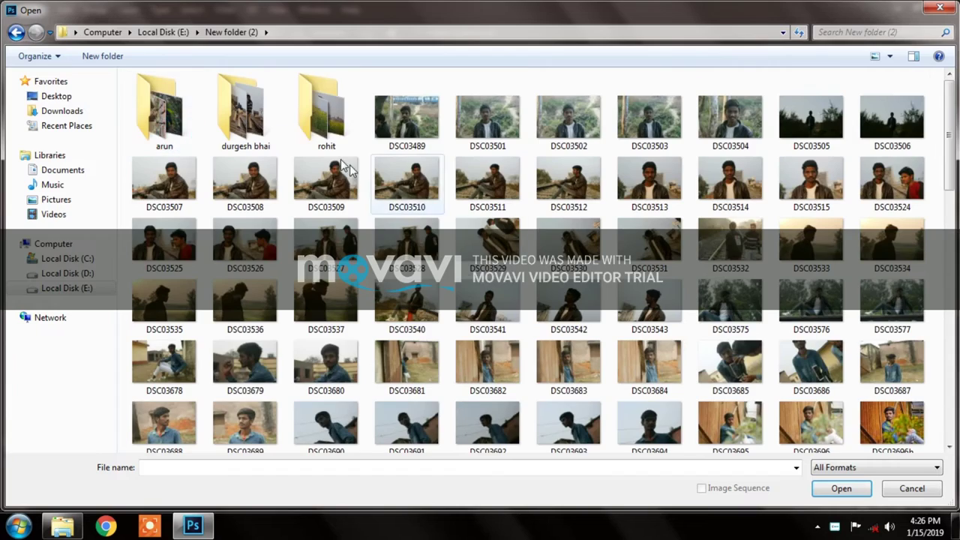
{"action": "double_click", "coordinate": [325, 94]}
{"action": "scroll", "coordinate": [825, 157], "scroll_direction": "down", "scroll_amount": 2}
{"action": "scroll", "coordinate": [911, 352], "scroll_direction": "down", "scroll_amount": 8}
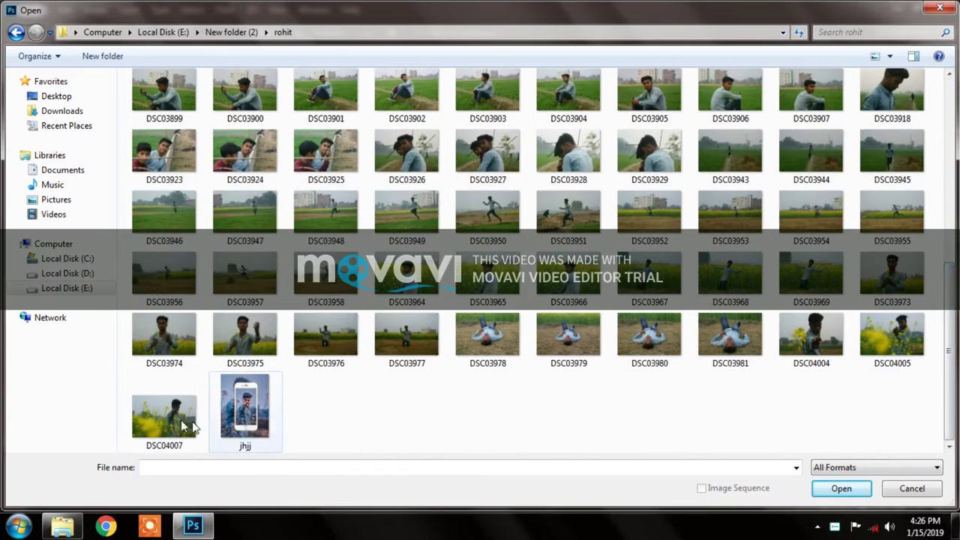
{"action": "double_click", "coordinate": [166, 412]}
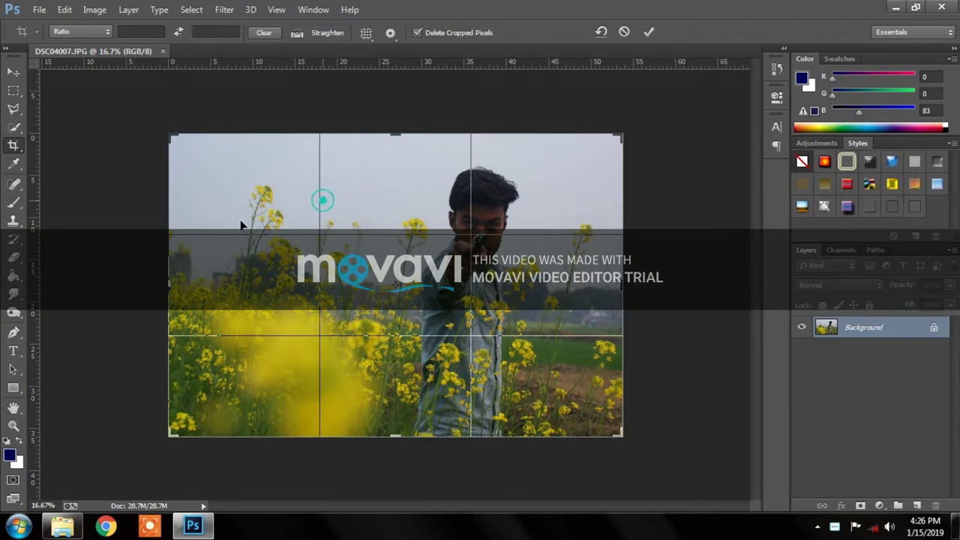
Step: Crop the photo to a narrower portrait frame around the subject
{"action": "left_click", "coordinate": [321, 200]}
{"action": "left_click_drag", "start_coordinate": [165, 263], "coordinate": [261, 283]}
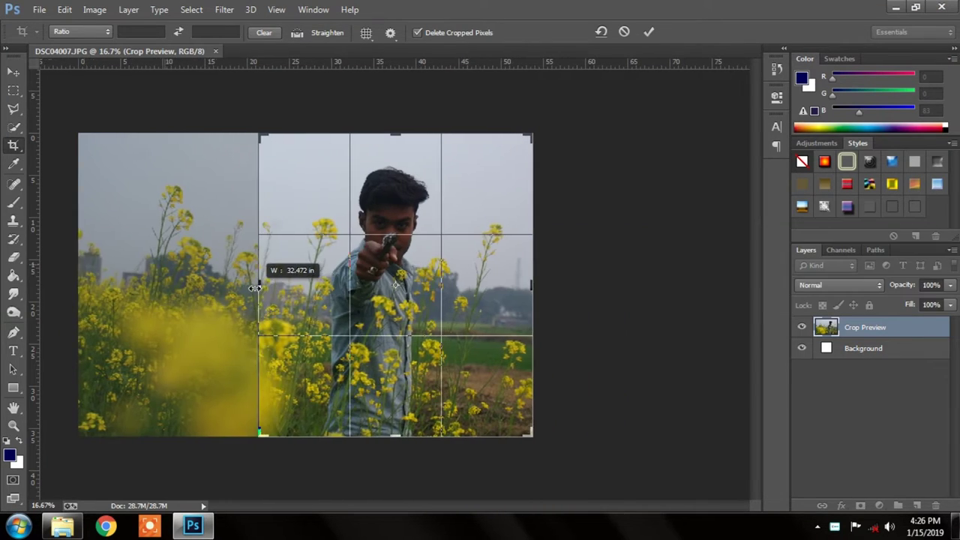
{"action": "key", "text": "Return"}
{"action": "left_click", "coordinate": [367, 197]}
Step: Brighten the photo with Levels, moving the white point to 230
{"action": "left_click", "coordinate": [95, 9]}
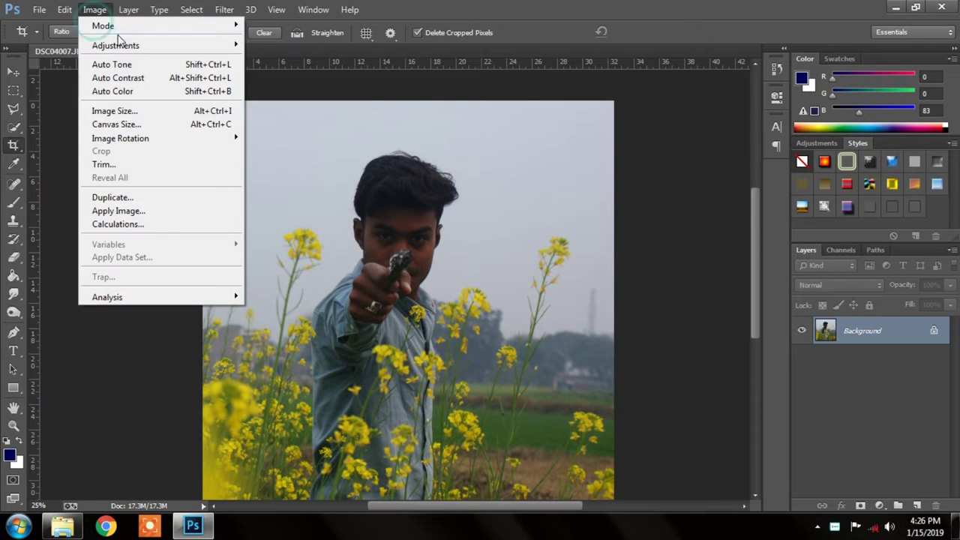
{"action": "left_click", "coordinate": [315, 58]}
{"action": "left_click_drag", "start_coordinate": [749, 268], "coordinate": [731, 268]}
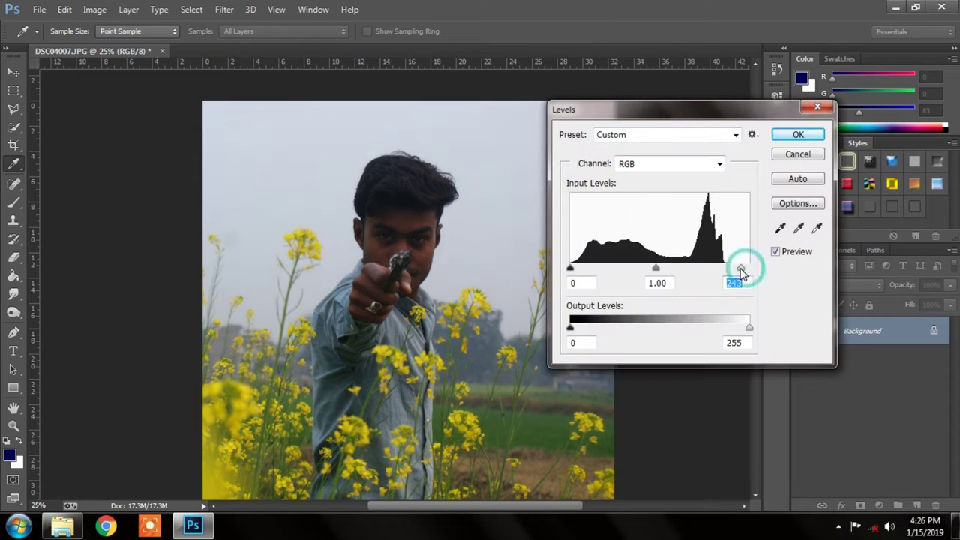
{"action": "left_click", "coordinate": [798, 135]}
Step: Zoom back out and open the Camera Raw Filter on the photo
{"action": "key", "text": "ctrl+minus"}
{"action": "left_click", "coordinate": [224, 9]}
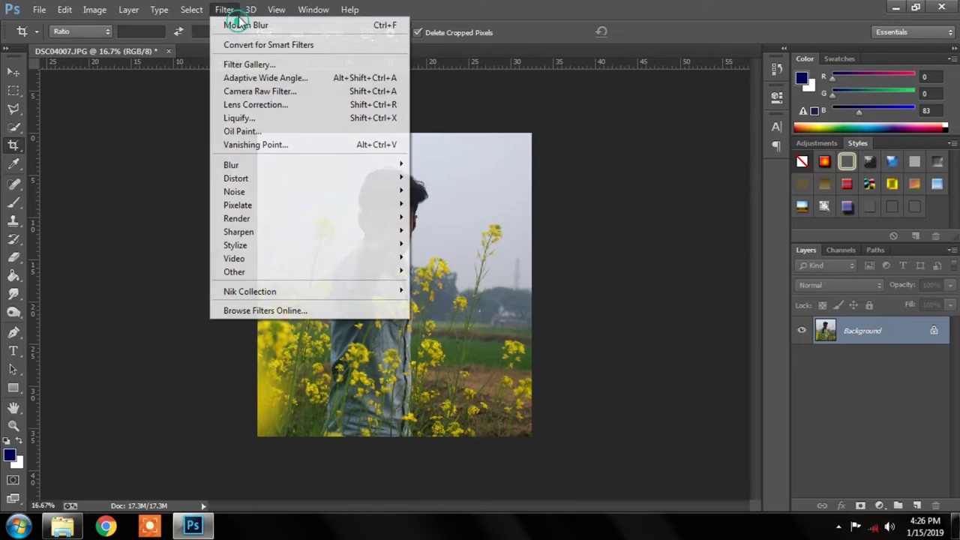
{"action": "left_click", "coordinate": [251, 90]}
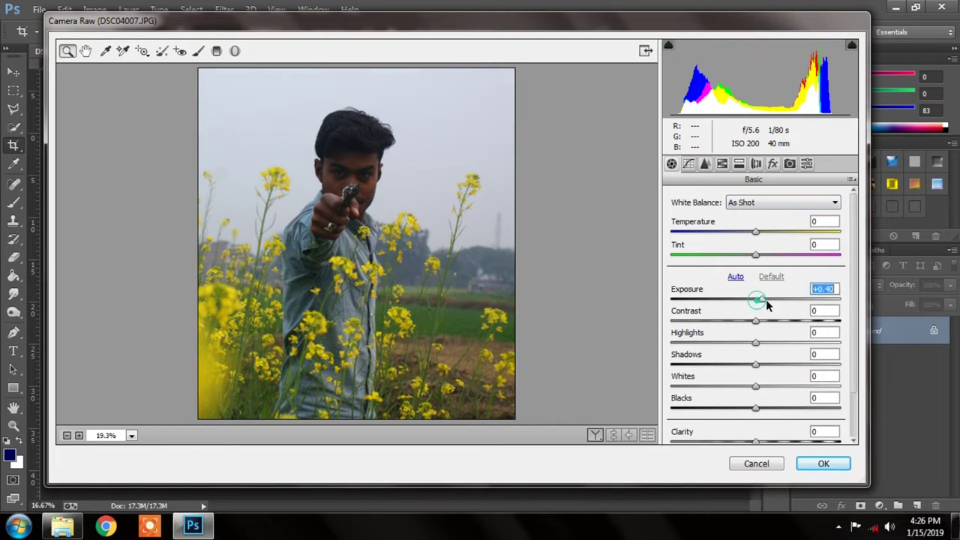
Step: In Basic, set Exposure to +0.60, Highlights to -31 and Shadows to +63
{"action": "left_click_drag", "start_coordinate": [766, 303], "coordinate": [761, 351]}
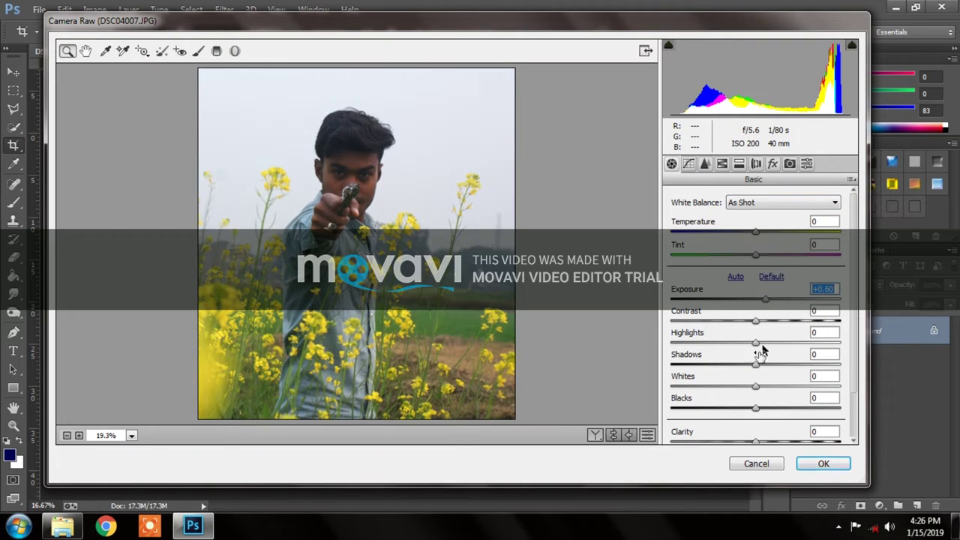
{"action": "left_click", "coordinate": [758, 342]}
{"action": "mouse_move", "coordinate": [757, 364]}
{"action": "left_mouse_down"}
{"action": "mouse_move", "coordinate": [774, 355]}
{"action": "mouse_move", "coordinate": [729, 343]}
{"action": "left_mouse_up"}
{"action": "left_click_drag", "start_coordinate": [796, 365], "coordinate": [809, 365]}
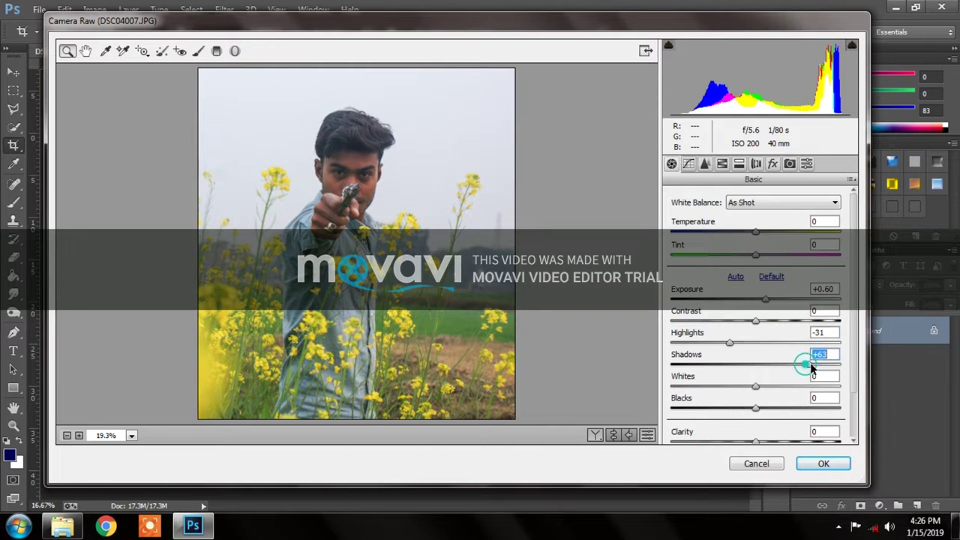
{"action": "mouse_move", "coordinate": [755, 386]}
{"action": "left_mouse_down"}
{"action": "mouse_move", "coordinate": [765, 386]}
{"action": "mouse_move", "coordinate": [766, 410]}
{"action": "left_mouse_up"}
Step: Raise the Oranges luminance to +31 in the HSL luminance controls
{"action": "scroll", "coordinate": [768, 372], "scroll_direction": "down", "scroll_amount": 1}
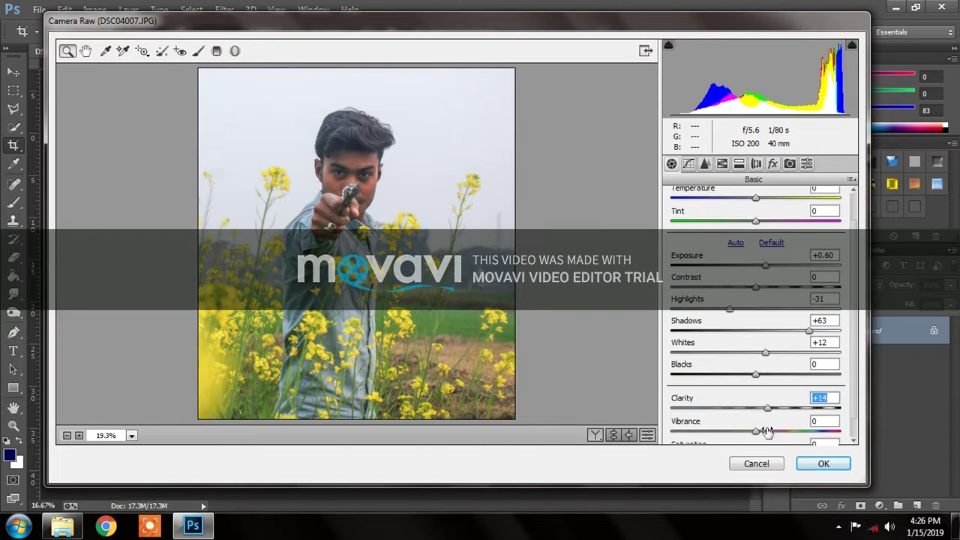
{"action": "scroll", "coordinate": [755, 268], "scroll_direction": "up", "scroll_amount": 1}
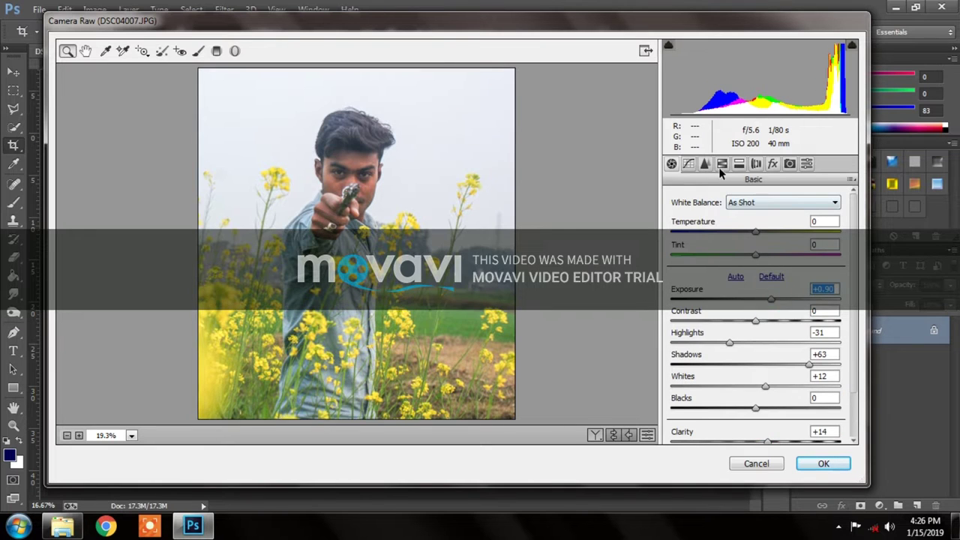
{"action": "left_click", "coordinate": [722, 164]}
{"action": "mouse_move", "coordinate": [759, 287]}
{"action": "left_mouse_down"}
{"action": "mouse_move", "coordinate": [785, 287]}
{"action": "mouse_move", "coordinate": [763, 267]}
{"action": "left_mouse_up"}
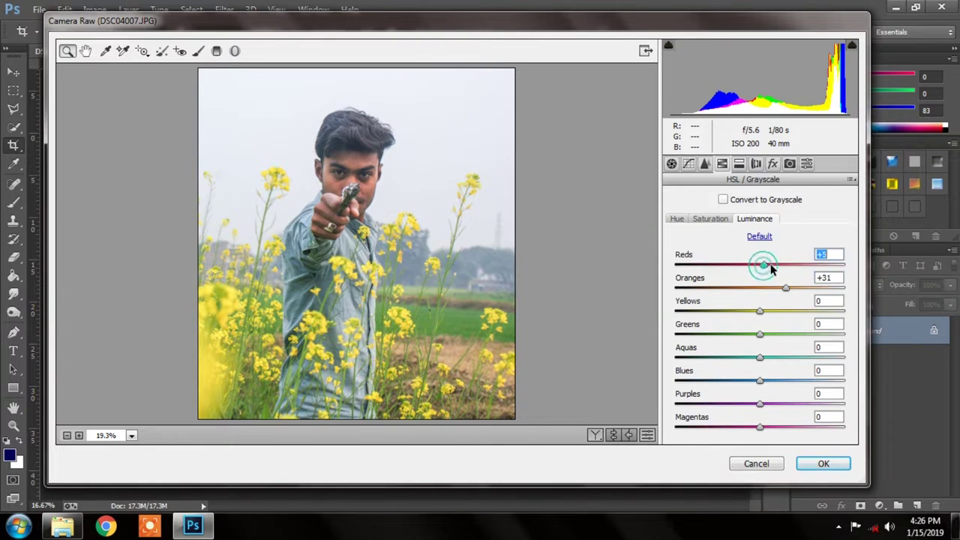
Step: Set Yellows and Greens saturation to -100 and Blues saturation to +31
{"action": "left_click", "coordinate": [713, 219]}
{"action": "left_click_drag", "start_coordinate": [760, 310], "coordinate": [644, 309]}
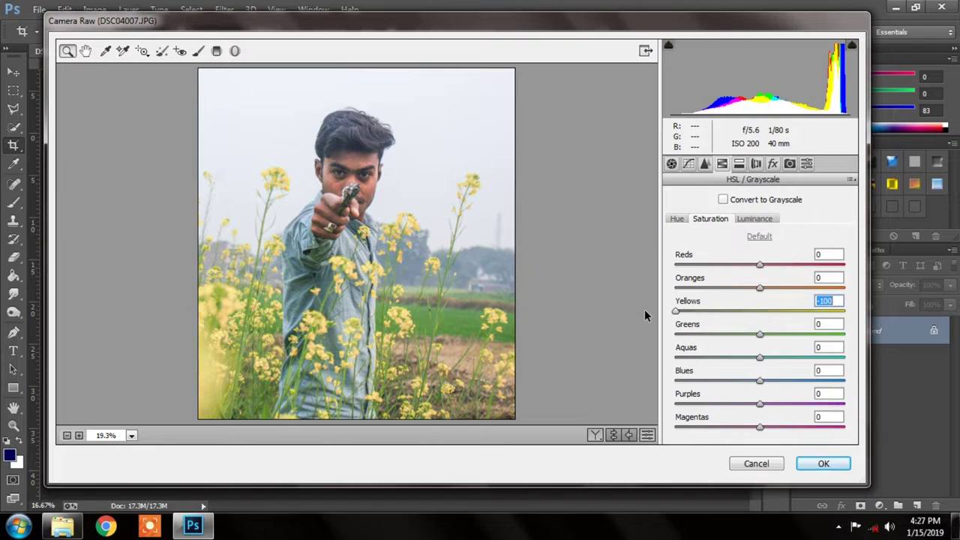
{"action": "left_click_drag", "start_coordinate": [759, 334], "coordinate": [614, 348]}
{"action": "left_click_drag", "start_coordinate": [760, 380], "coordinate": [785, 380]}
Step: Review the Basic, Lens, Split Toning and Tone Curve panels, then apply the Camera Raw edits
{"action": "left_click", "coordinate": [754, 218]}
{"action": "left_click", "coordinate": [672, 164]}
{"action": "scroll", "coordinate": [785, 273], "scroll_direction": "down", "scroll_amount": 3}
{"action": "left_click", "coordinate": [755, 164]}
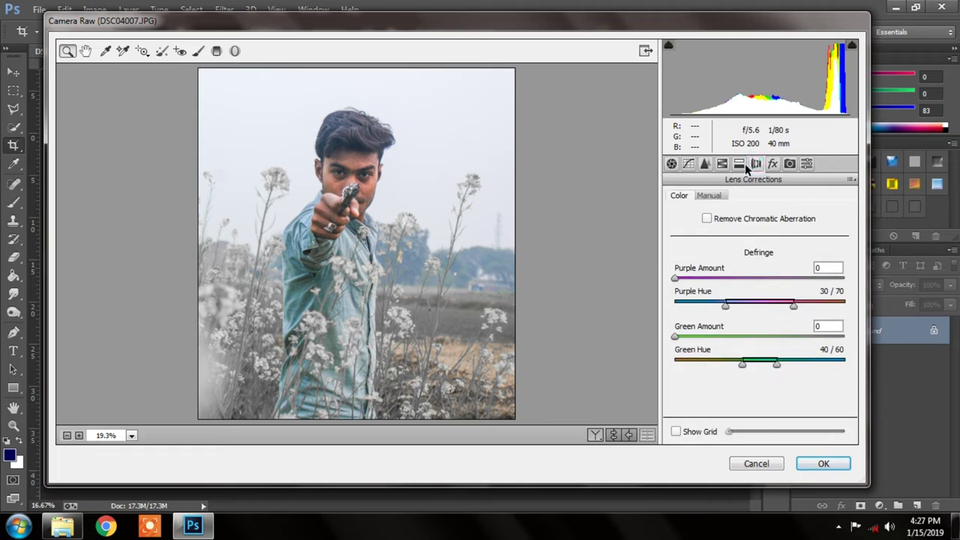
{"action": "left_click", "coordinate": [740, 164]}
{"action": "left_click", "coordinate": [824, 462]}
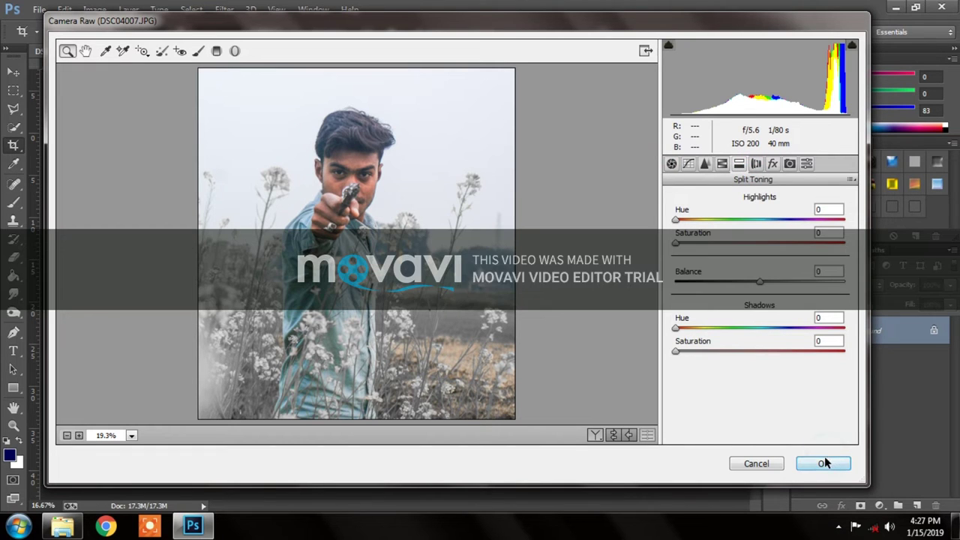
{"action": "left_click", "coordinate": [687, 163]}
{"action": "left_click", "coordinate": [671, 164]}
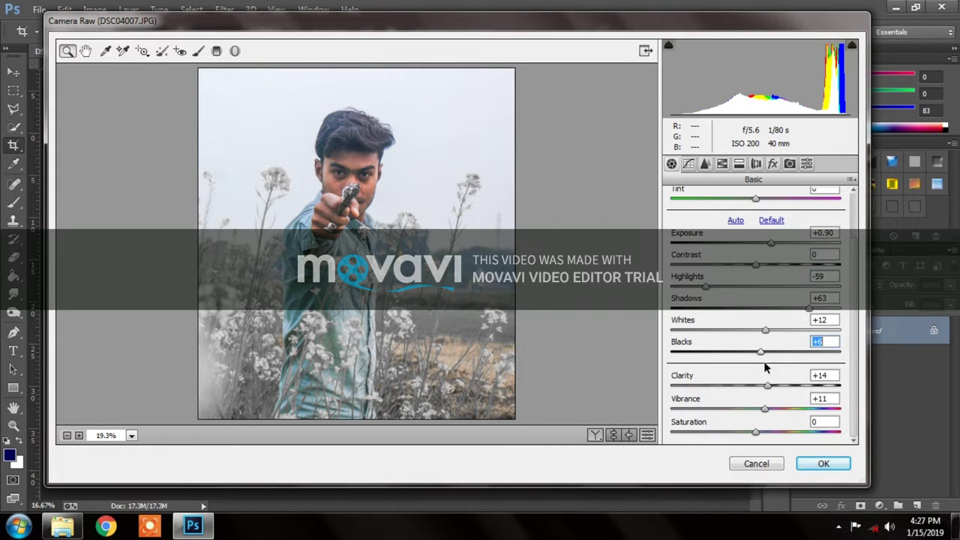
{"action": "left_click", "coordinate": [823, 465]}
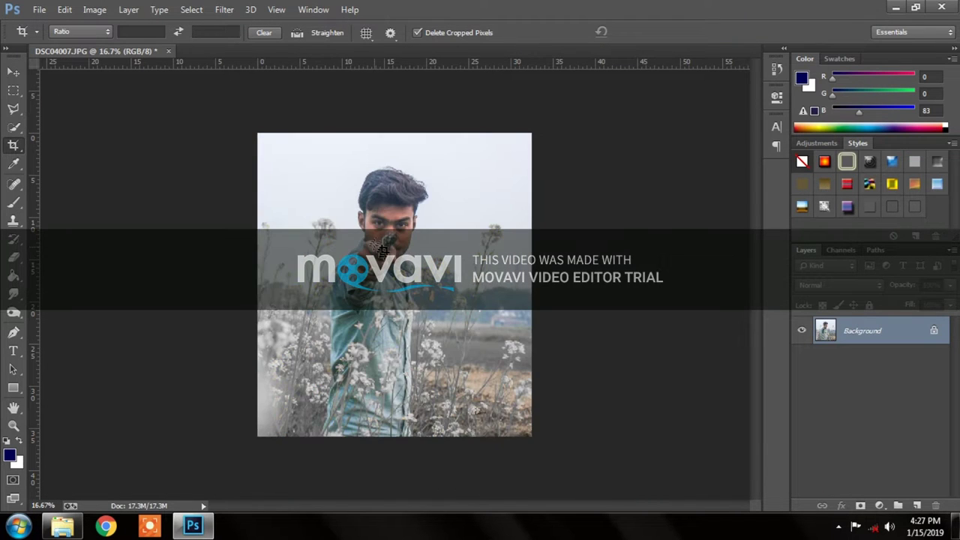
Step: Zoom in to inspect the subject's face, then zoom back out to the whole photo
{"action": "key", "text": "ctrl+plus"}
{"action": "left_click", "coordinate": [391, 226]}
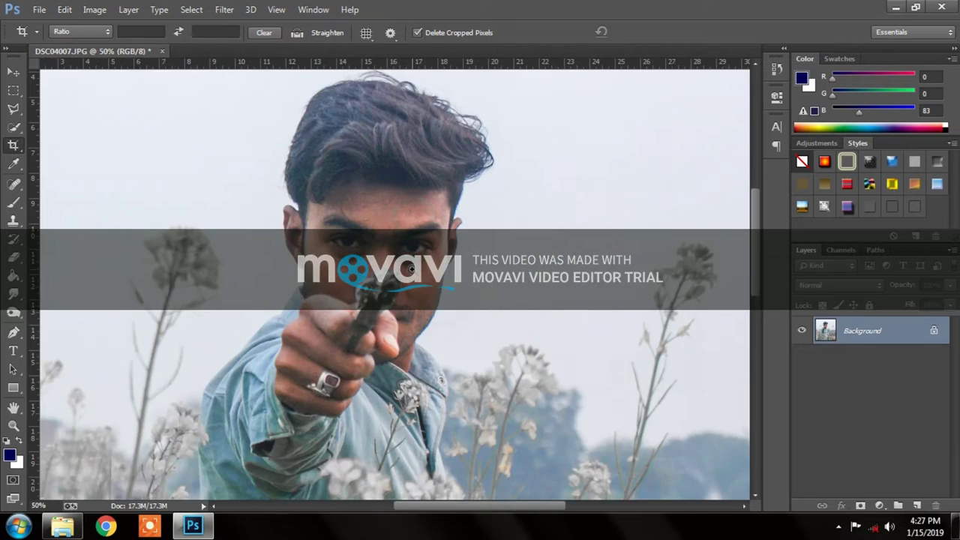
{"action": "left_click", "coordinate": [395, 225], "text": "alt"}
{"action": "left_click", "coordinate": [395, 225], "text": "alt"}
{"action": "left_click", "coordinate": [224, 9]}
Step: Raise the overall saturation to +7 with Hue/Saturation
{"action": "left_click", "coordinate": [117, 104]}
{"action": "left_click", "coordinate": [94, 9]}
{"action": "left_click", "coordinate": [289, 114]}
{"action": "left_click_drag", "start_coordinate": [726, 192], "coordinate": [729, 189]}
{"action": "left_click", "coordinate": [877, 81]}
Step: Launch Color Efex Pro 4 from the Nik Collection filters
{"action": "key", "text": "c"}
{"action": "left_click", "coordinate": [224, 9]}
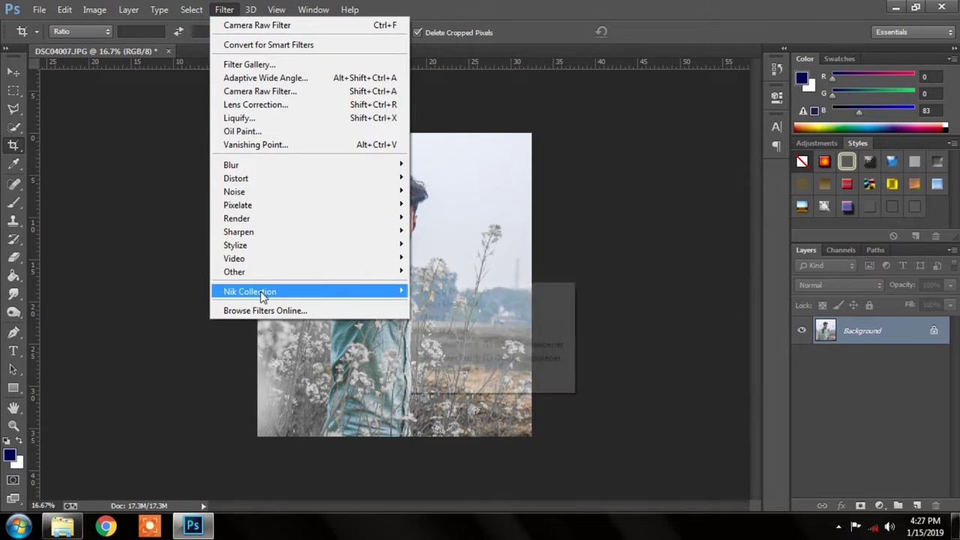
{"action": "mouse_move", "coordinate": [250, 291]}
{"action": "left_click", "coordinate": [458, 306]}
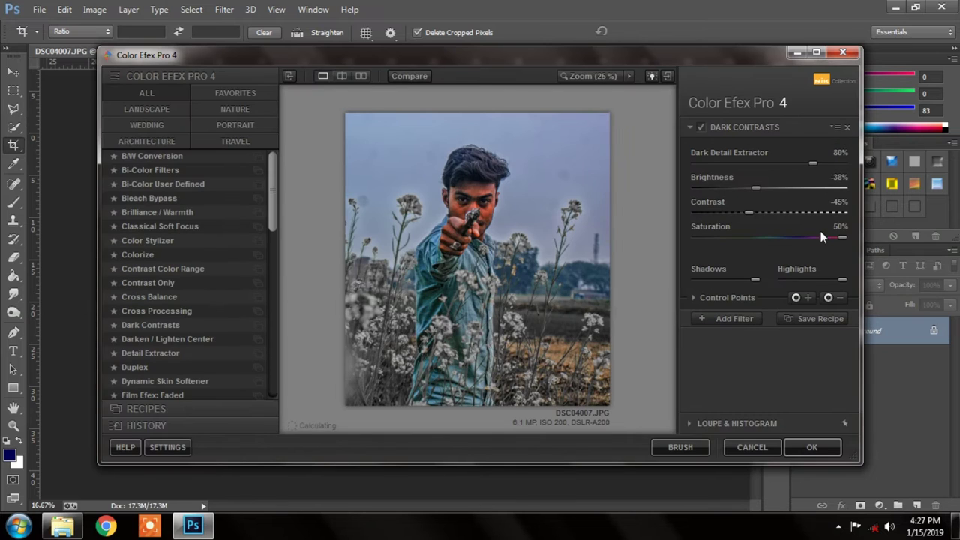
Step: Set Dark Contrasts brightness to -31% and add control points on the face and hand
{"action": "left_click", "coordinate": [762, 187]}
{"action": "left_click", "coordinate": [838, 297]}
{"action": "left_click", "coordinate": [476, 189]}
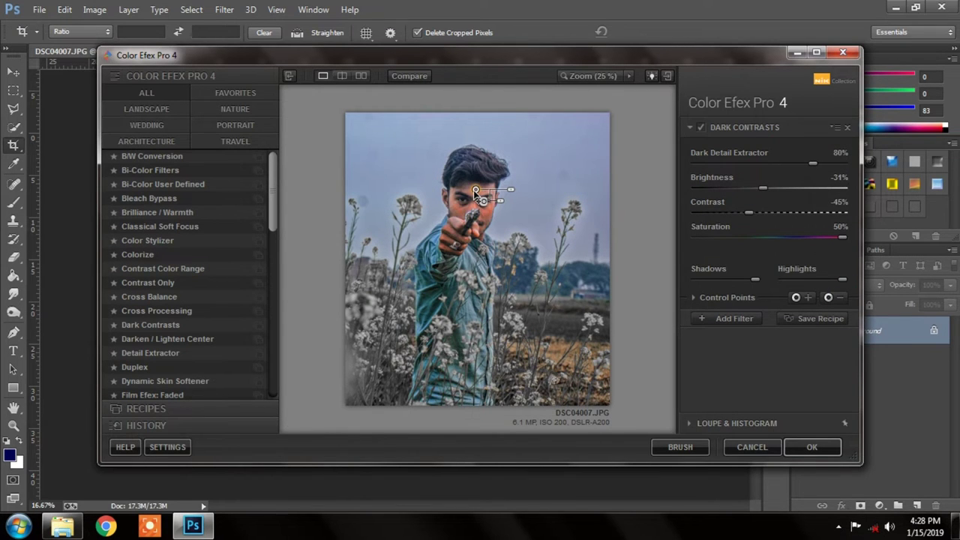
{"action": "left_click", "coordinate": [487, 219]}
{"action": "left_click", "coordinate": [460, 212]}
{"action": "left_click", "coordinate": [455, 233]}
Step: Stack the Photo Stylizer filter as a second filter
{"action": "left_click", "coordinate": [722, 319]}
{"action": "scroll", "coordinate": [188, 307], "scroll_direction": "down", "scroll_amount": 1}
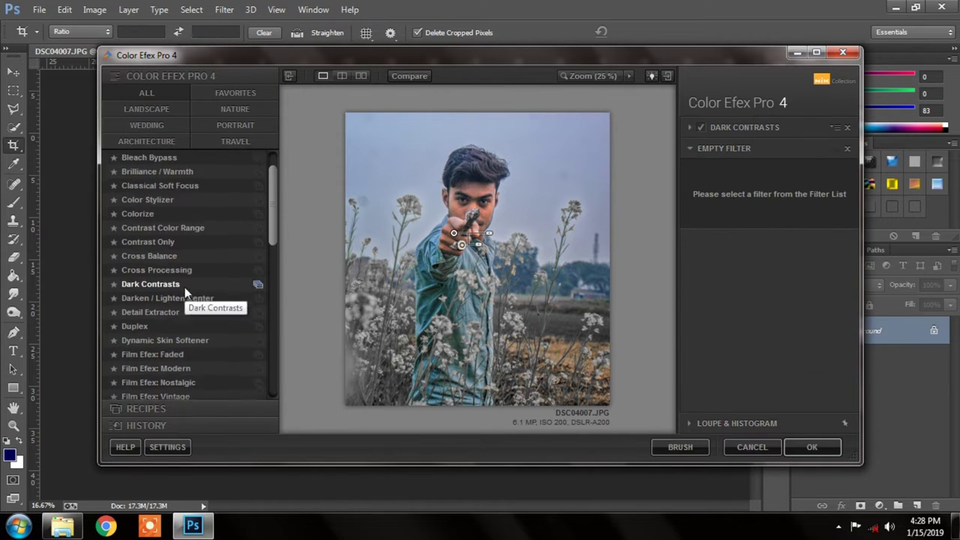
{"action": "scroll", "coordinate": [188, 304], "scroll_direction": "down", "scroll_amount": 2}
{"action": "scroll", "coordinate": [189, 300], "scroll_direction": "down", "scroll_amount": 2}
{"action": "scroll", "coordinate": [194, 297], "scroll_direction": "down", "scroll_amount": 3}
{"action": "scroll", "coordinate": [199, 314], "scroll_direction": "down", "scroll_amount": 2}
{"action": "scroll", "coordinate": [180, 334], "scroll_direction": "down", "scroll_amount": 1}
{"action": "left_click", "coordinate": [171, 331]}
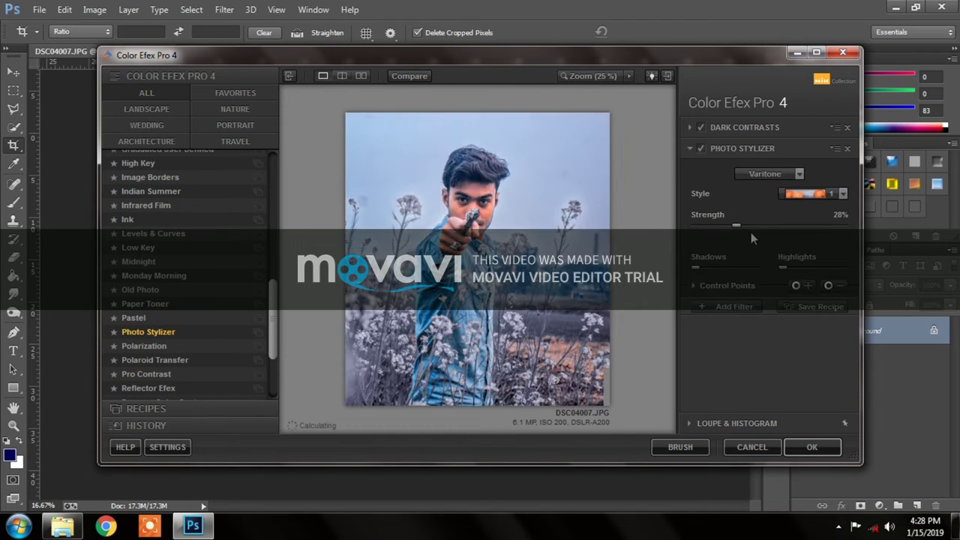
Step: Add a higher-opacity control point on the face and apply the filters to the photo
{"action": "left_click", "coordinate": [476, 190]}
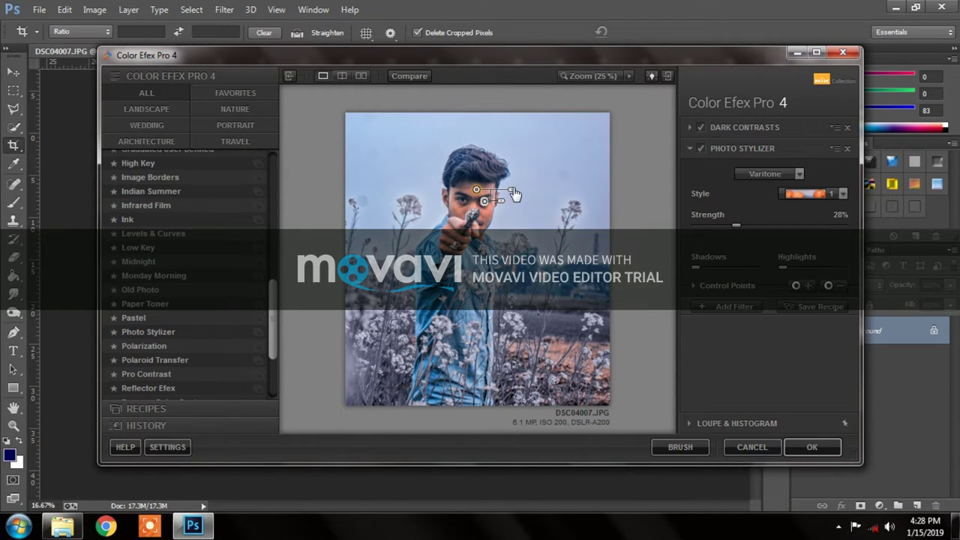
{"action": "mouse_move", "coordinate": [507, 202]}
{"action": "left_mouse_down"}
{"action": "mouse_move", "coordinate": [518, 201]}
{"action": "mouse_move", "coordinate": [457, 238]}
{"action": "left_mouse_up"}
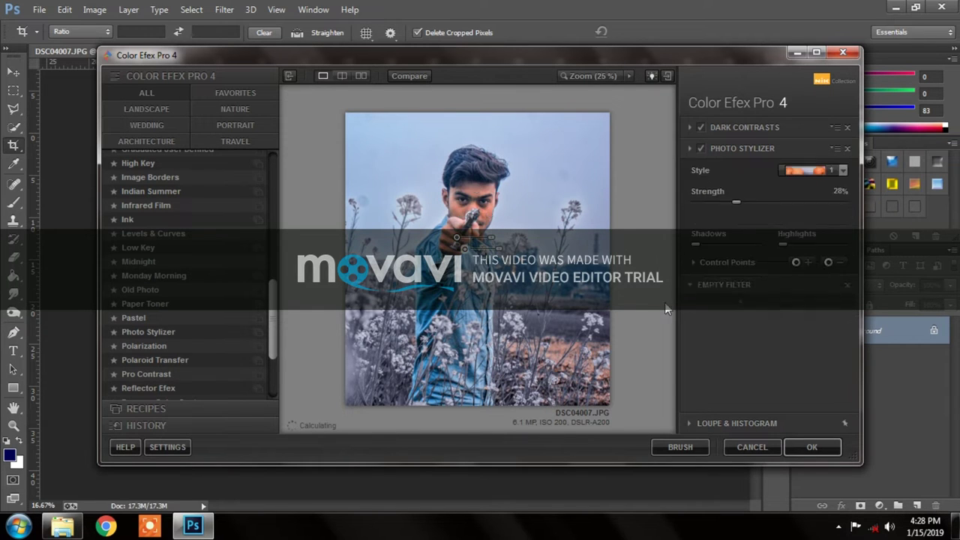
{"action": "scroll", "coordinate": [157, 302], "scroll_direction": "down", "scroll_amount": 1}
{"action": "scroll", "coordinate": [157, 302], "scroll_direction": "down", "scroll_amount": 3}
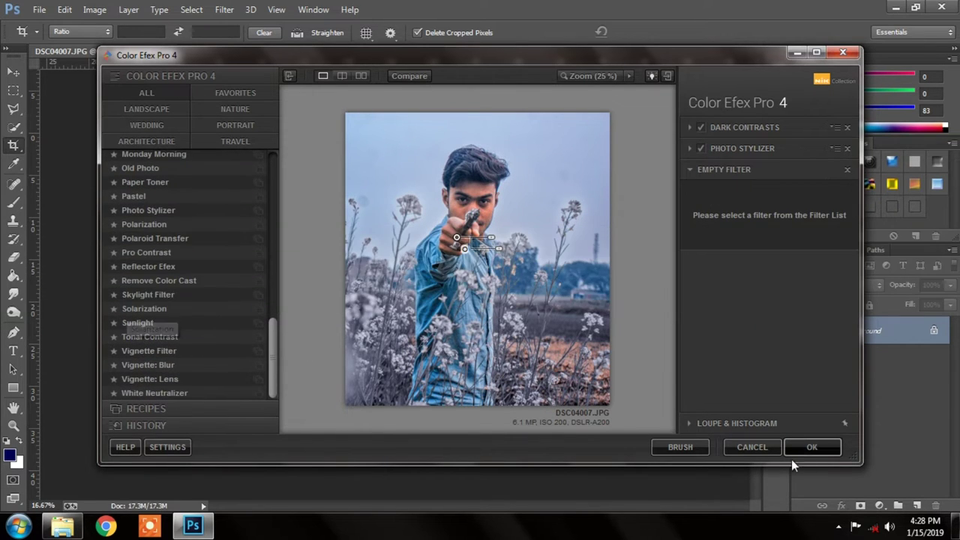
{"action": "left_click", "coordinate": [809, 448]}
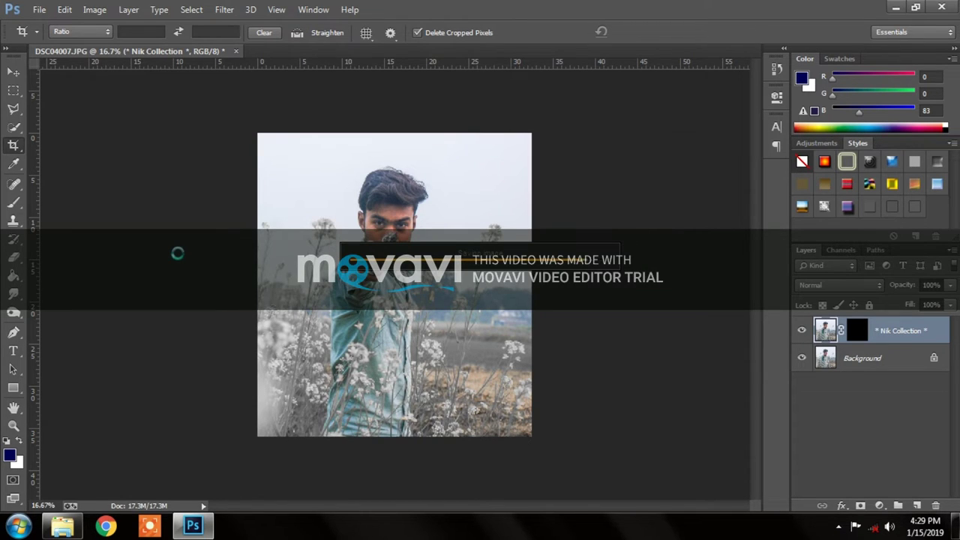
Step: Merge the Color Efex Pro 4 layer down into the Background
{"action": "left_click", "coordinate": [397, 220], "text": "ctrl"}
{"action": "left_click", "coordinate": [396, 219], "text": "alt"}
{"action": "right_click", "coordinate": [867, 330]}
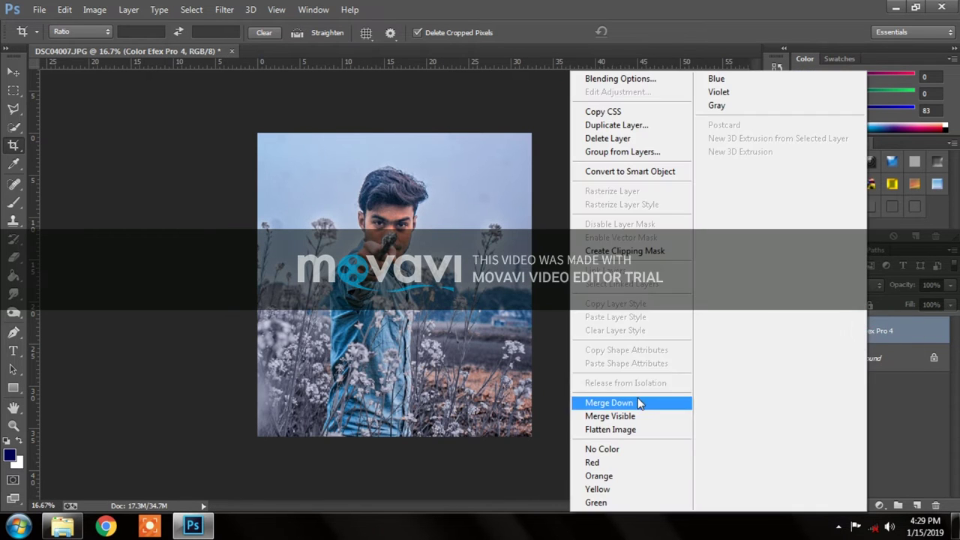
{"action": "left_click", "coordinate": [600, 398]}
Step: Apply Selective Color with the Yellows black reduced to -26%
{"action": "left_click", "coordinate": [377, 203], "text": "ctrl"}
{"action": "left_click", "coordinate": [94, 9]}
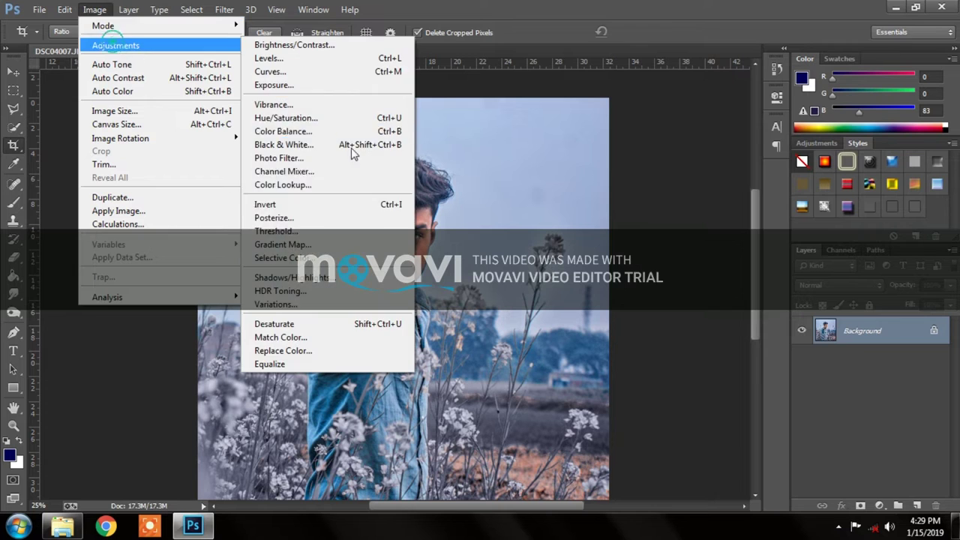
{"action": "left_click", "coordinate": [285, 257]}
{"action": "left_click", "coordinate": [660, 135]}
{"action": "left_click", "coordinate": [650, 259]}
{"action": "left_click", "coordinate": [645, 136]}
{"action": "left_click", "coordinate": [643, 166]}
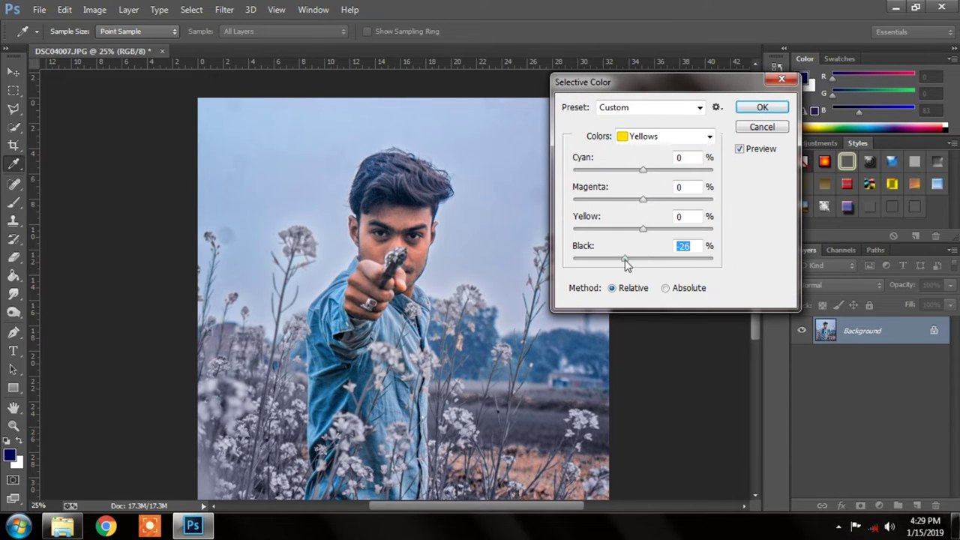
{"action": "left_click", "coordinate": [762, 107]}
{"action": "left_click", "coordinate": [409, 211], "text": "alt"}
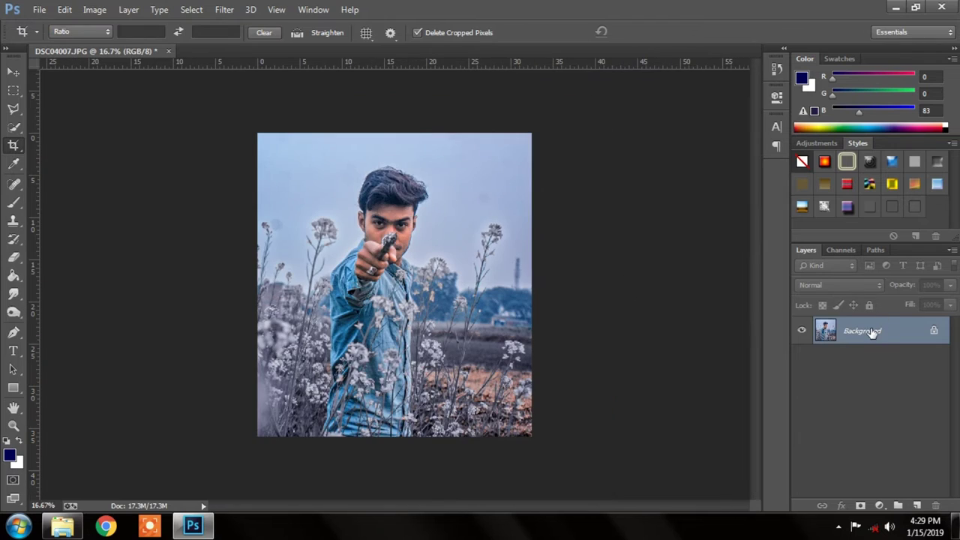
Step: Convert the Background to Layer 0 and duplicate it as Layer 0 copy
{"action": "double_click", "coordinate": [870, 331]}
{"action": "left_click", "coordinate": [606, 162]}
{"action": "right_click", "coordinate": [883, 321]}
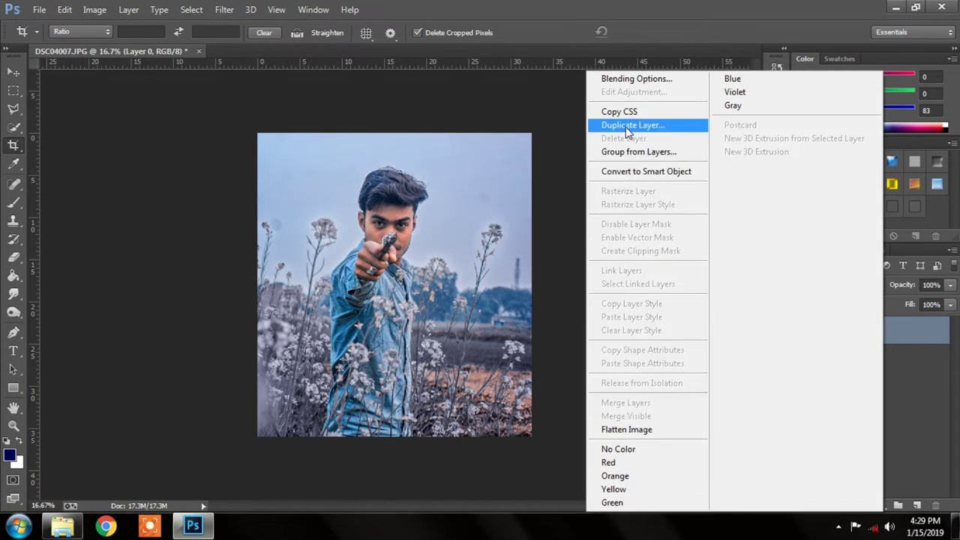
{"action": "left_click", "coordinate": [633, 125]}
{"action": "left_click", "coordinate": [607, 158]}
Step: Open dfgfgppppppppp.png from D:\wallpaper and drag the phone frame toward the portrait
{"action": "left_click", "coordinate": [37, 10]}
{"action": "left_click", "coordinate": [60, 39]}
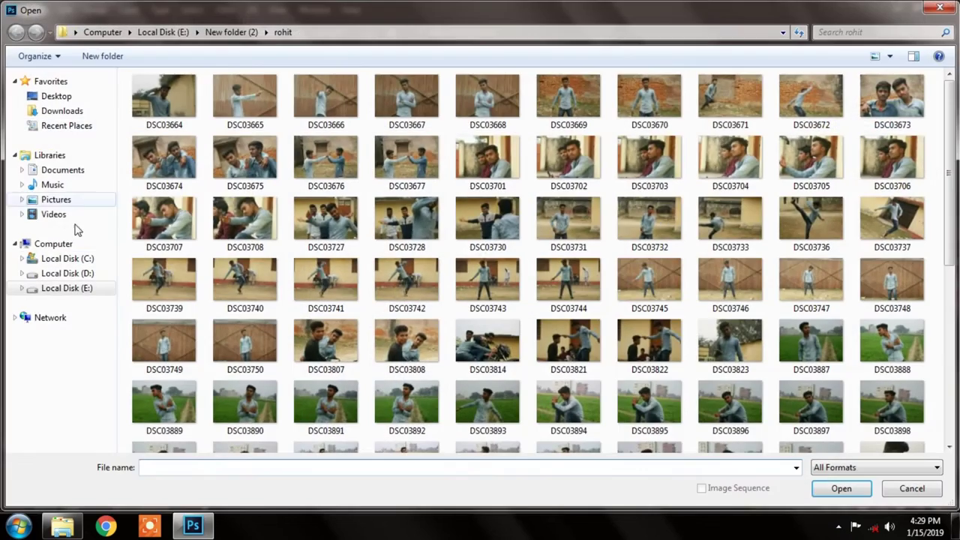
{"action": "left_click", "coordinate": [67, 273]}
{"action": "left_click", "coordinate": [168, 200]}
{"action": "double_click", "coordinate": [162, 200]}
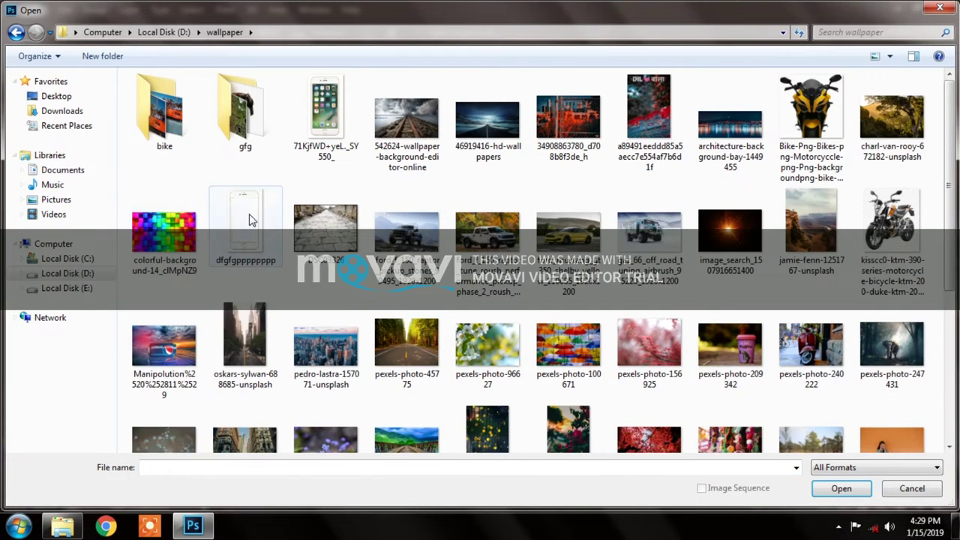
{"action": "double_click", "coordinate": [247, 105]}
{"action": "left_click", "coordinate": [13, 73]}
{"action": "left_click_drag", "start_coordinate": [366, 172], "coordinate": [383, 254]}
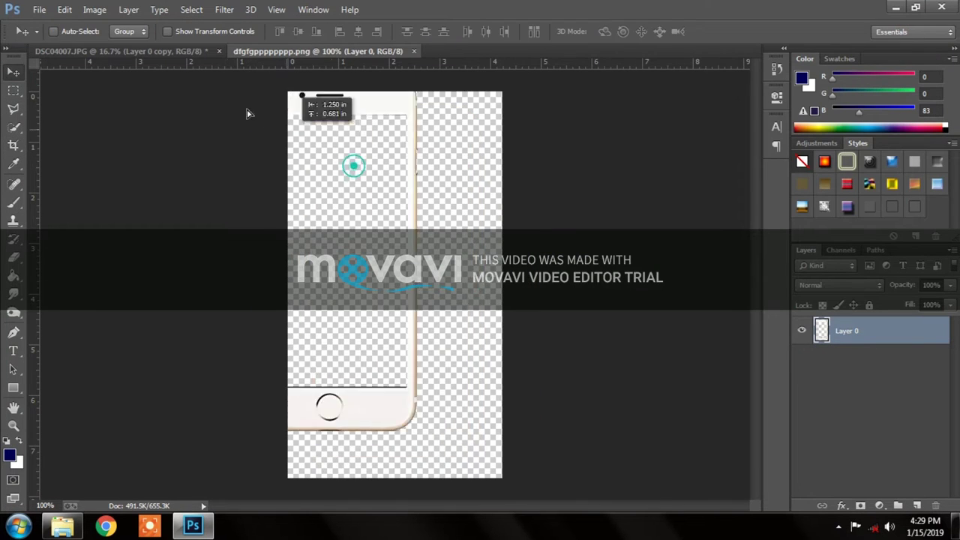
Step: Enlarge the phone frame over the subject to about 427%
{"action": "key", "text": "ctrl+t"}
{"action": "mouse_move", "coordinate": [388, 231]}
{"action": "left_mouse_down"}
{"action": "mouse_move", "coordinate": [400, 171]}
{"action": "mouse_move", "coordinate": [390, 285]}
{"action": "left_mouse_up"}
{"action": "mouse_move", "coordinate": [439, 198]}
{"action": "left_mouse_down"}
{"action": "mouse_move", "coordinate": [431, 222]}
{"action": "mouse_move", "coordinate": [467, 171]}
{"action": "left_mouse_up"}
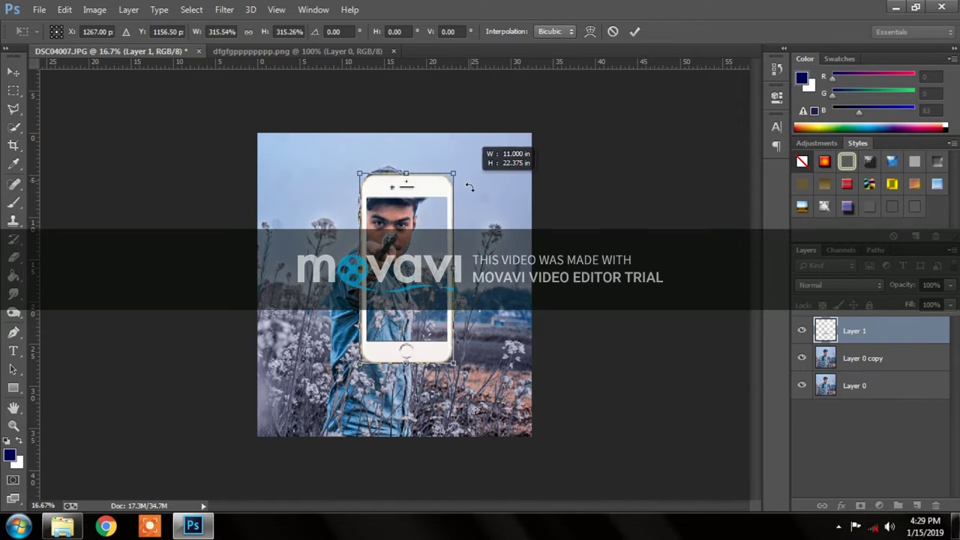
{"action": "left_click_drag", "start_coordinate": [409, 300], "coordinate": [408, 338]}
{"action": "left_click_drag", "start_coordinate": [460, 209], "coordinate": [477, 174]}
{"action": "left_click_drag", "start_coordinate": [408, 248], "coordinate": [405, 240]}
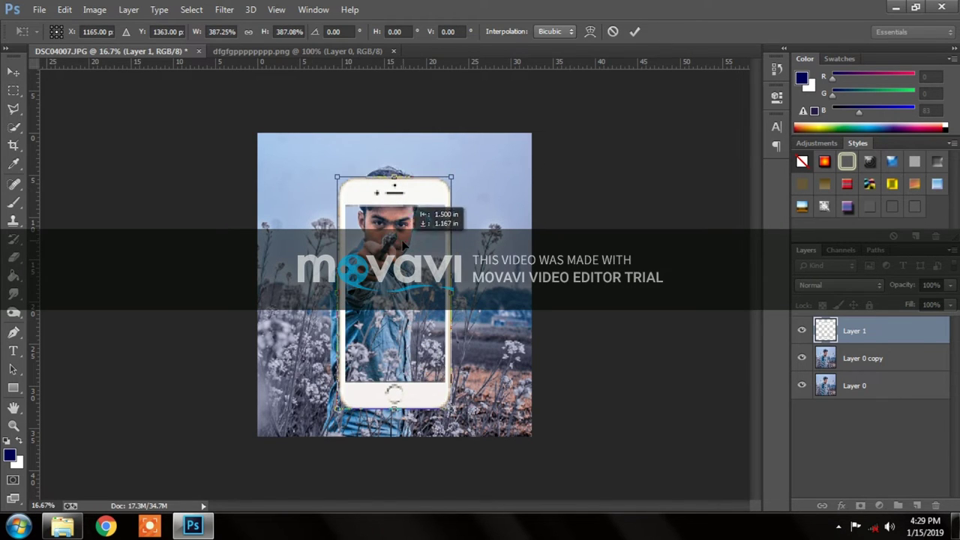
Step: Position the phone frame around the face and move Layer 0 copy above Layer 1
{"action": "left_click_drag", "start_coordinate": [459, 167], "coordinate": [480, 154]}
{"action": "left_click_drag", "start_coordinate": [405, 210], "coordinate": [417, 225]}
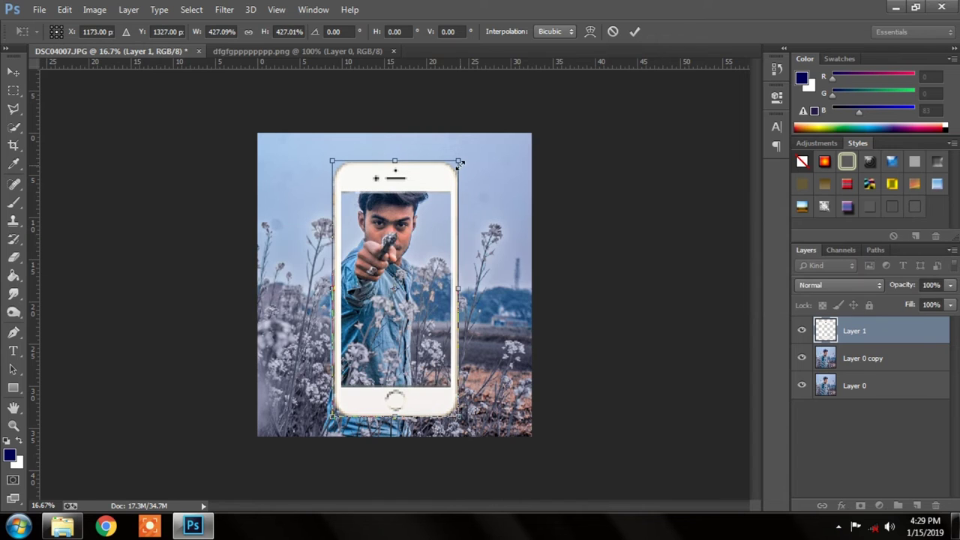
{"action": "left_click_drag", "start_coordinate": [461, 161], "coordinate": [448, 180]}
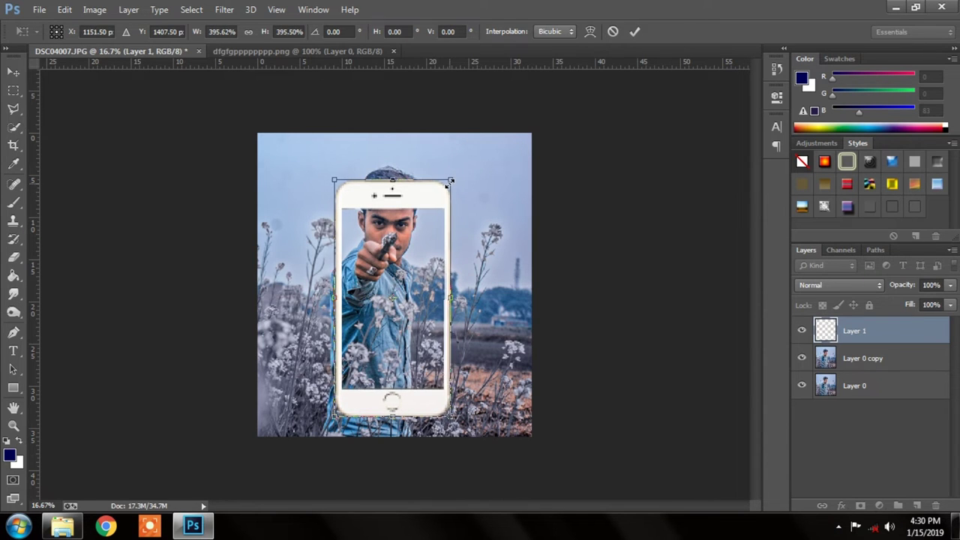
{"action": "key", "text": "Return"}
{"action": "left_click_drag", "start_coordinate": [883, 349], "coordinate": [873, 321]}
{"action": "left_click", "coordinate": [857, 330]}
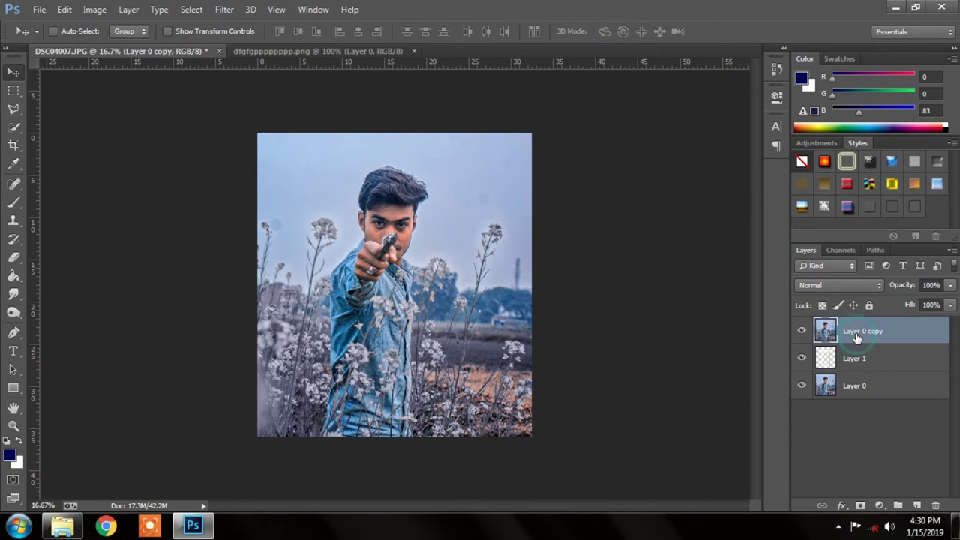
Step: Shrink the duplicate photo to about 74% and place it beneath the frame inside the screen
{"action": "key", "text": "ctrl+t"}
{"action": "left_click_drag", "start_coordinate": [532, 134], "coordinate": [459, 212]}
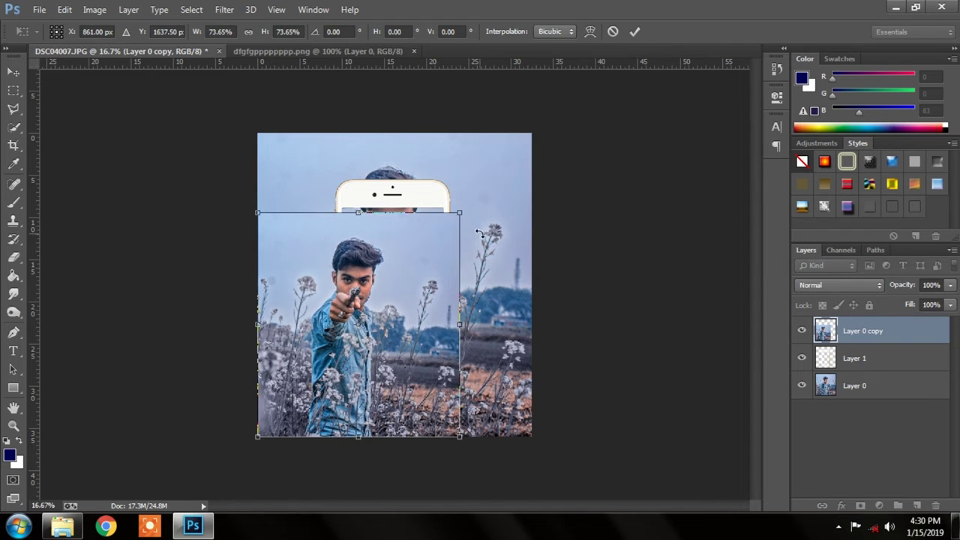
{"action": "key", "text": "Return"}
{"action": "left_click_drag", "start_coordinate": [863, 331], "coordinate": [862, 360]}
{"action": "left_click_drag", "start_coordinate": [436, 324], "coordinate": [425, 268]}
Step: Fine-tune sizes: duplicate photo to about 95%, phone frame and photo slightly larger
{"action": "key", "text": "ctrl+t"}
{"action": "mouse_move", "coordinate": [497, 181]}
{"action": "left_mouse_down"}
{"action": "mouse_move", "coordinate": [480, 195]}
{"action": "mouse_move", "coordinate": [489, 201]}
{"action": "left_mouse_up"}
{"action": "key", "text": "Return"}
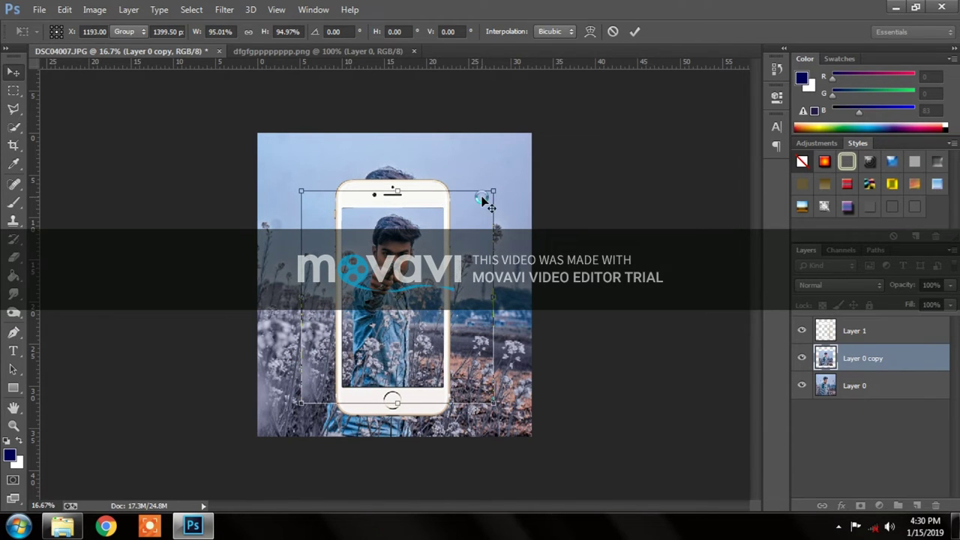
{"action": "left_click", "coordinate": [862, 330]}
{"action": "key", "text": "ctrl+t"}
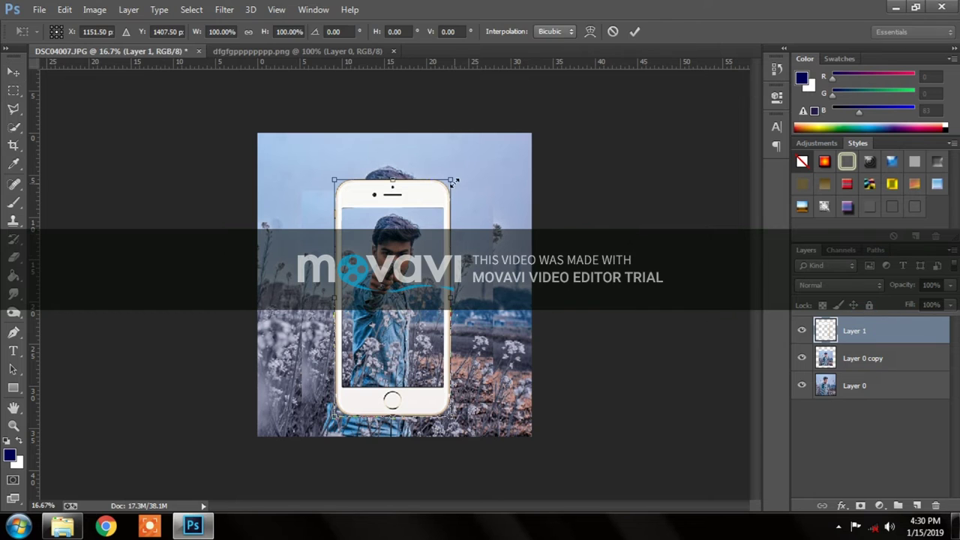
{"action": "left_click_drag", "start_coordinate": [455, 181], "coordinate": [454, 173]}
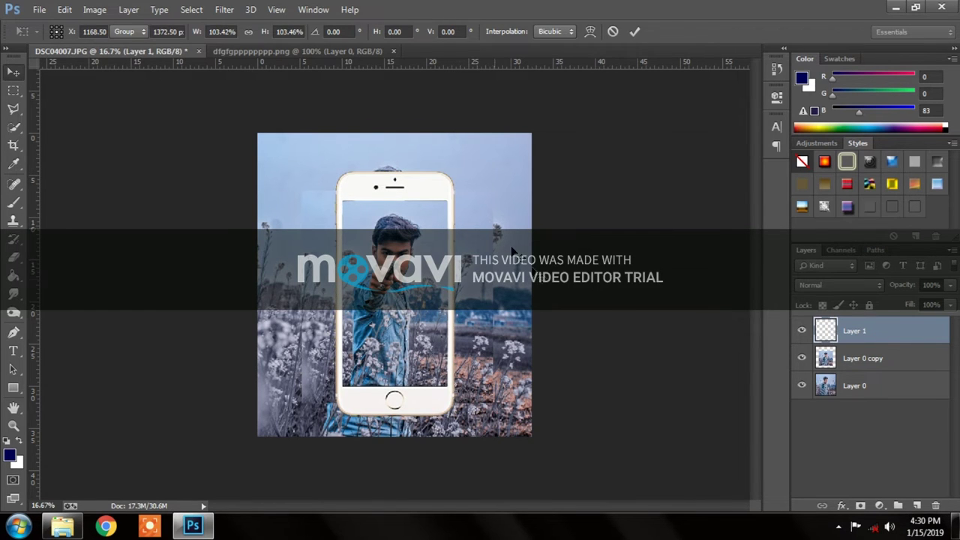
{"action": "key", "text": "Return"}
{"action": "left_click", "coordinate": [863, 358]}
{"action": "key", "text": "ctrl+t"}
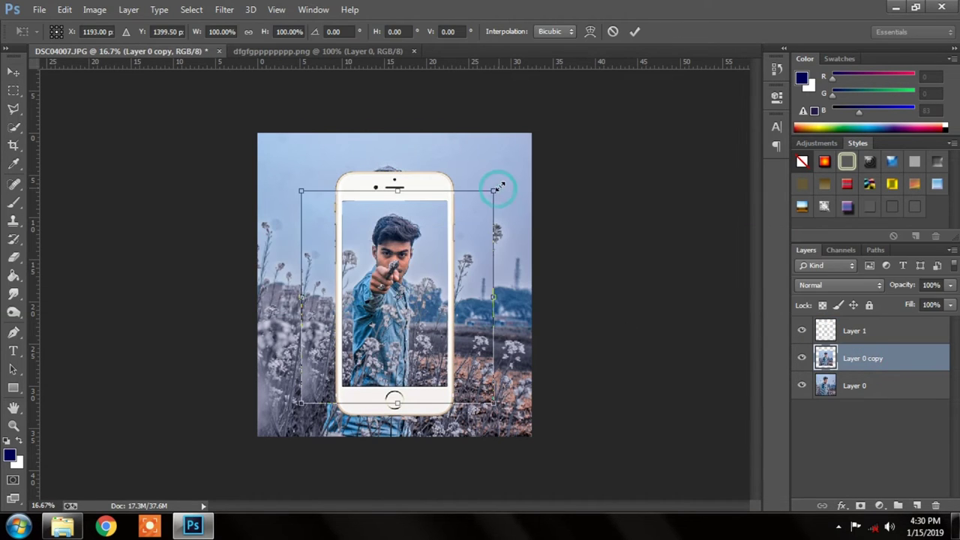
{"action": "left_click_drag", "start_coordinate": [496, 189], "coordinate": [495, 227]}
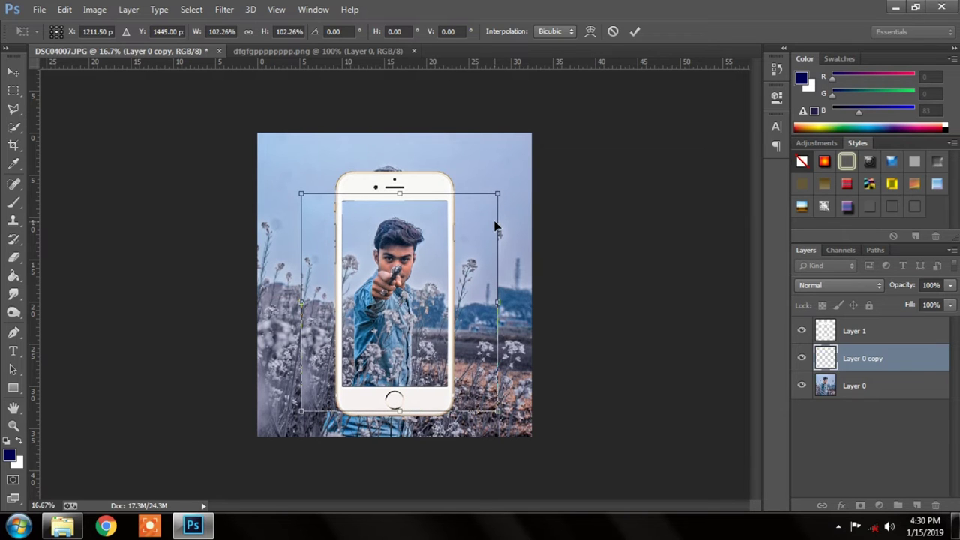
{"action": "key", "text": "Return"}
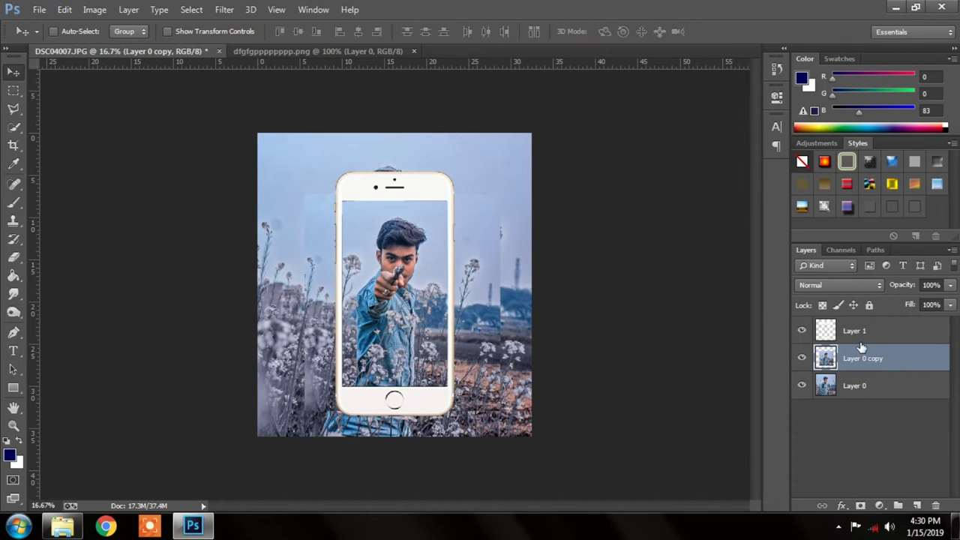
Step: Merge the phone and photo layers, then undo the merge
{"action": "left_click", "coordinate": [857, 330], "text": "shift"}
{"action": "right_click", "coordinate": [857, 333]}
{"action": "left_click", "coordinate": [614, 400]}
{"action": "key", "text": "ctrl+z"}
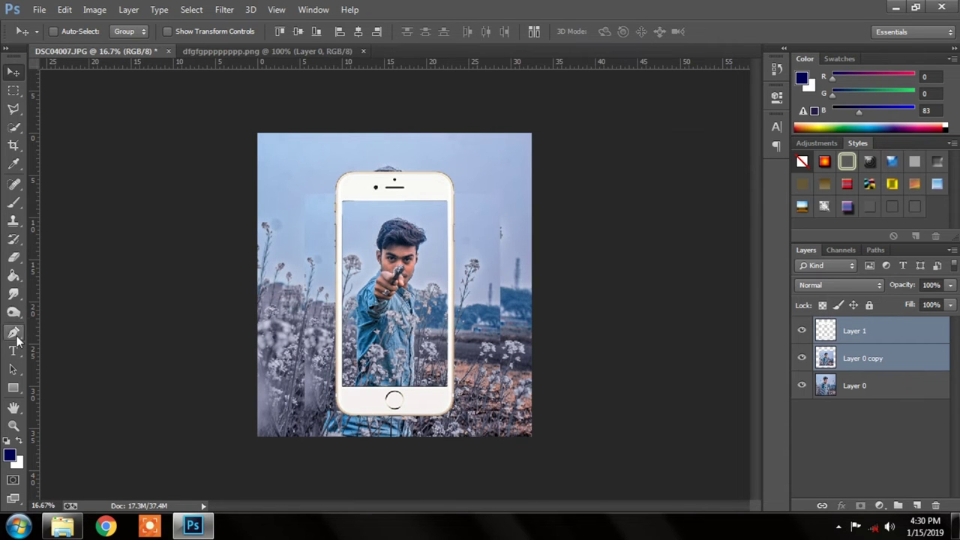
Step: Draw a path around the phone screen and convert it into a selection
{"action": "left_click", "coordinate": [14, 333]}
{"action": "left_click", "coordinate": [453, 189]}
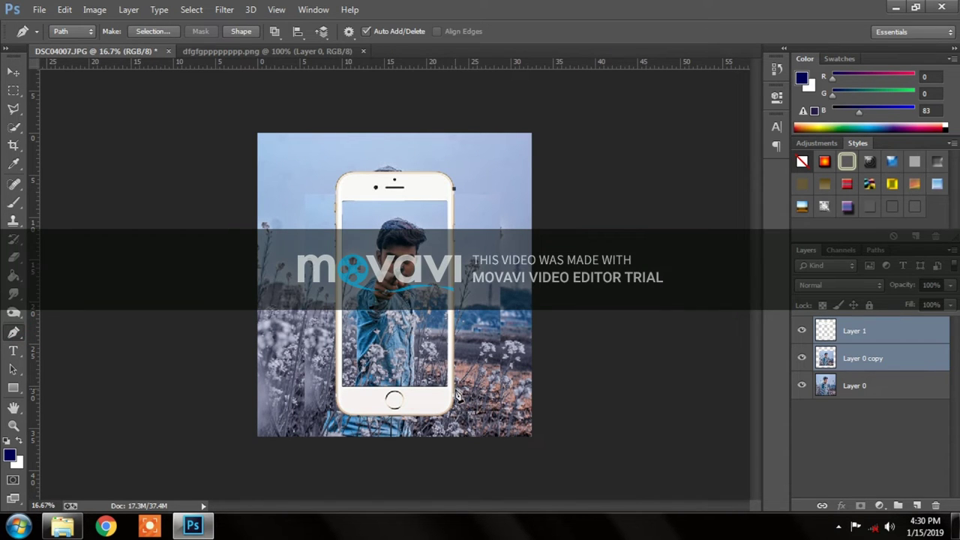
{"action": "left_click", "coordinate": [337, 386]}
{"action": "left_click", "coordinate": [394, 183]}
{"action": "right_click", "coordinate": [416, 207]}
{"action": "left_click", "coordinate": [458, 220]}
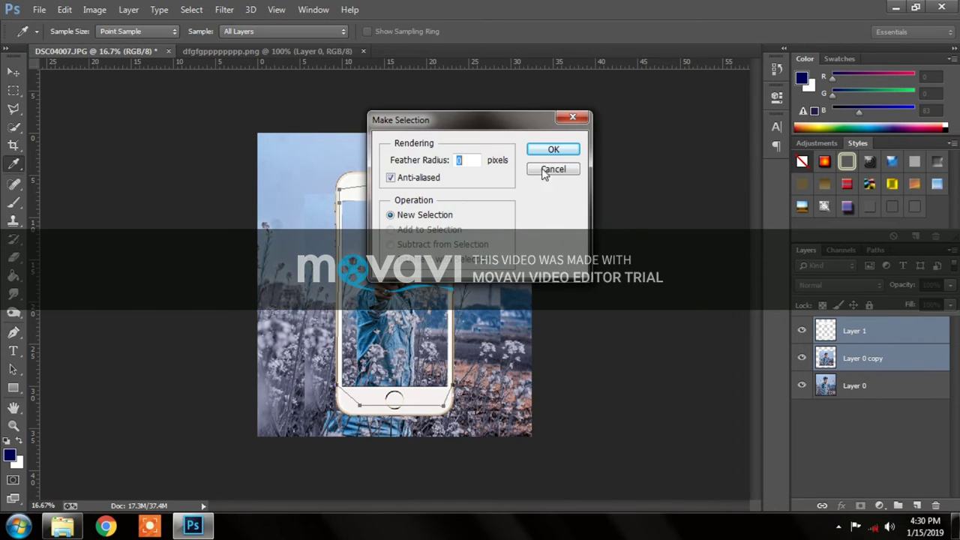
{"action": "left_click", "coordinate": [562, 149]}
Step: On Layer 0 copy, invert the selection and clear the photo outside the phone screen
{"action": "left_click", "coordinate": [13, 128]}
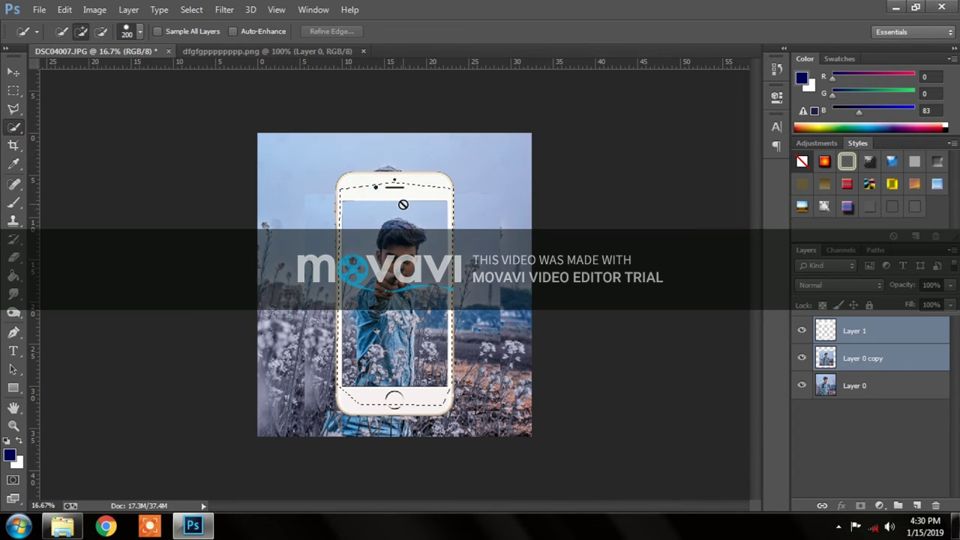
{"action": "left_click", "coordinate": [872, 349]}
{"action": "right_click", "coordinate": [428, 208]}
{"action": "left_click", "coordinate": [459, 230]}
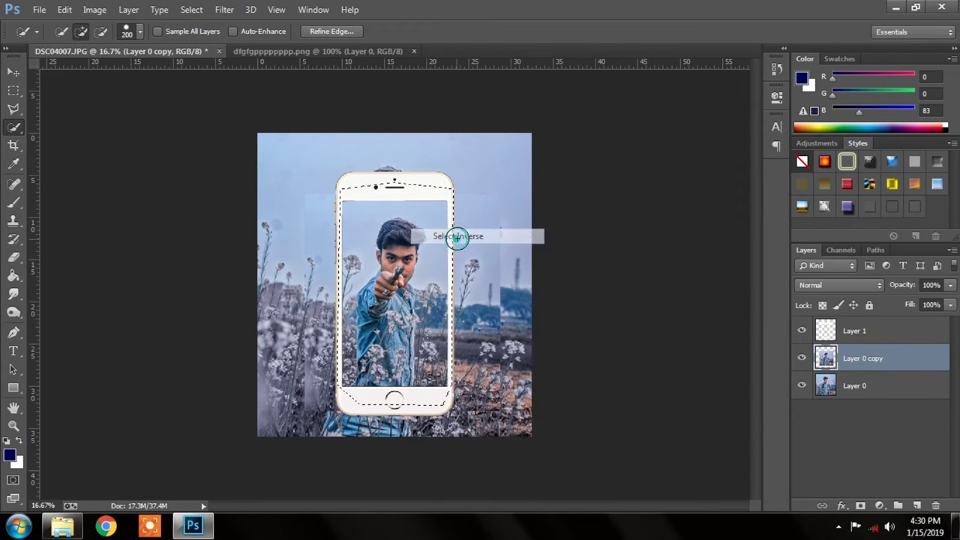
{"action": "right_click", "coordinate": [472, 196]}
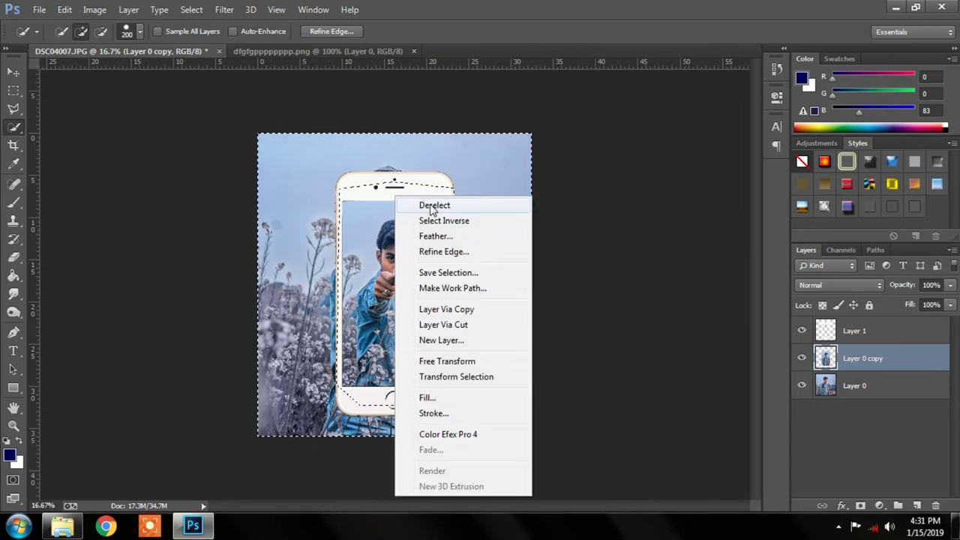
{"action": "left_click", "coordinate": [495, 206]}
Step: Merge the phone frame Layer 1 with Layer 0 copy and nudge it slightly right
{"action": "left_click", "coordinate": [855, 331]}
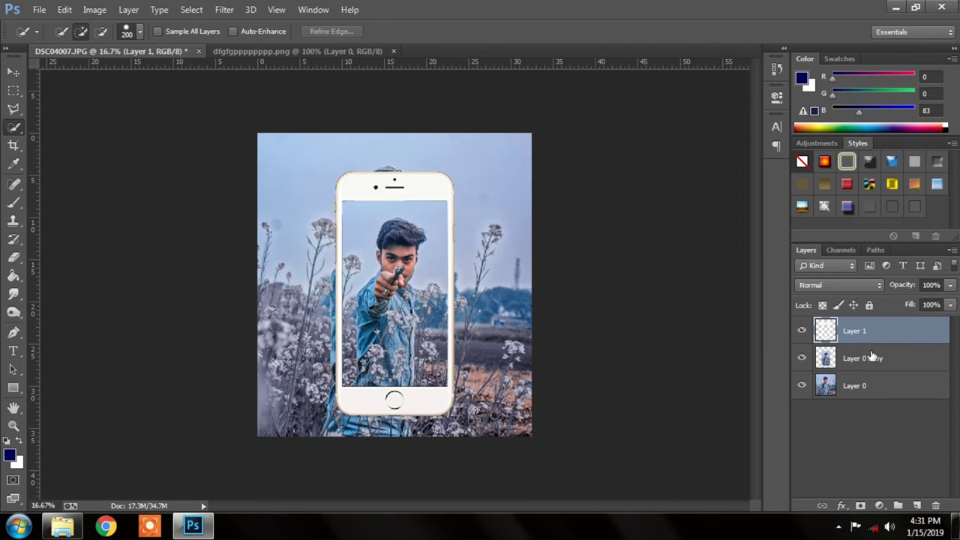
{"action": "left_click", "coordinate": [873, 358], "text": "ctrl"}
{"action": "right_click", "coordinate": [922, 350]}
{"action": "left_click", "coordinate": [637, 403]}
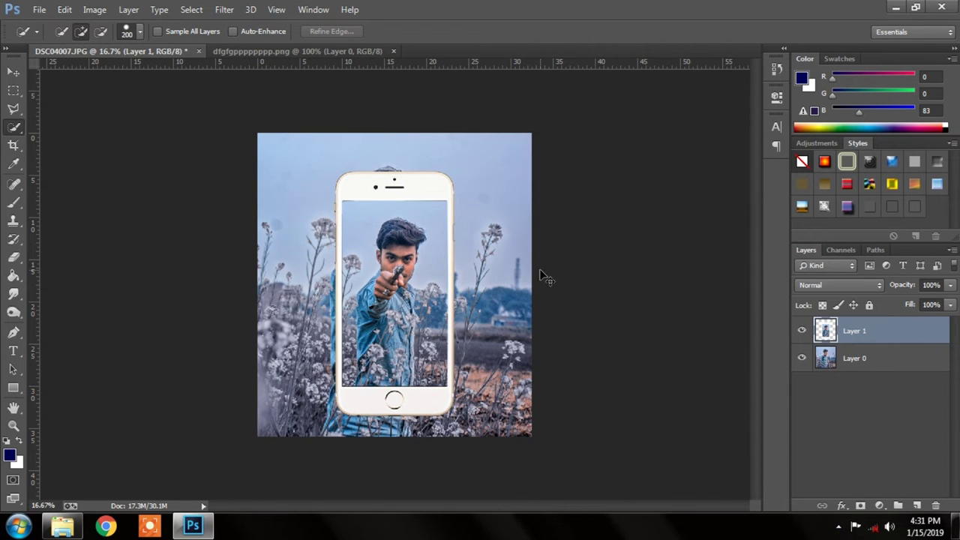
{"action": "key", "text": "ctrl+t"}
{"action": "left_click_drag", "start_coordinate": [398, 300], "coordinate": [400, 300]}
Step: Confirm the phone frame position and crop the canvas to a narrower vertical frame
{"action": "key", "text": "Return"}
{"action": "left_click", "coordinate": [896, 357]}
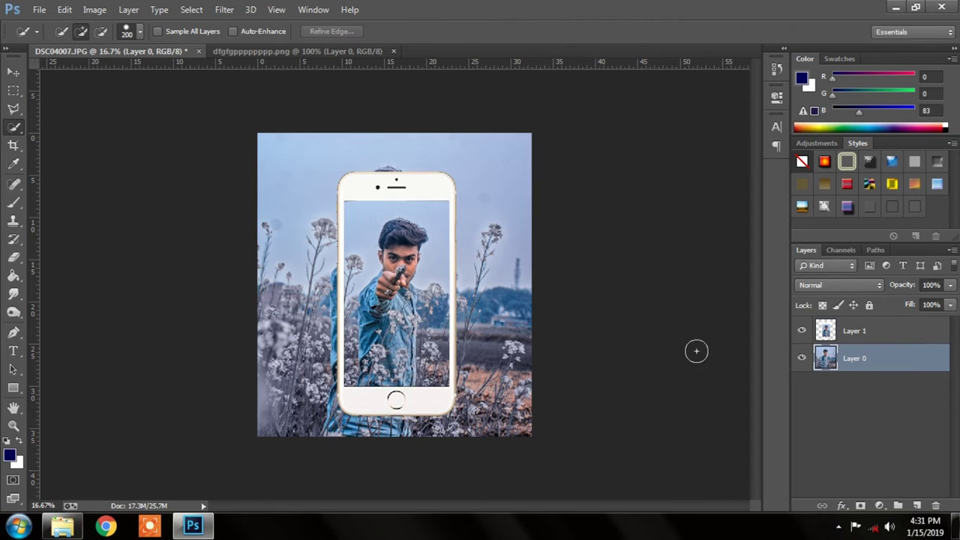
{"action": "left_click", "coordinate": [13, 145]}
{"action": "left_click", "coordinate": [270, 239]}
{"action": "left_click_drag", "start_coordinate": [253, 249], "coordinate": [286, 249]}
{"action": "key", "text": "Return"}
Step: Scale the background Layer 0 up to about 102% and shift it slightly left
{"action": "key", "text": "ctrl+t"}
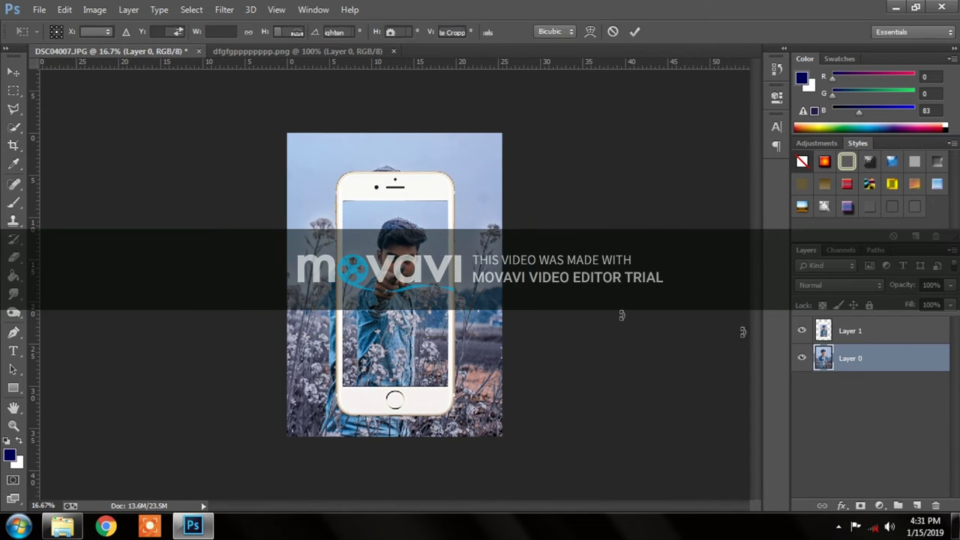
{"action": "left_click_drag", "start_coordinate": [287, 133], "coordinate": [281, 126]}
{"action": "left_click_drag", "start_coordinate": [414, 237], "coordinate": [402, 237]}
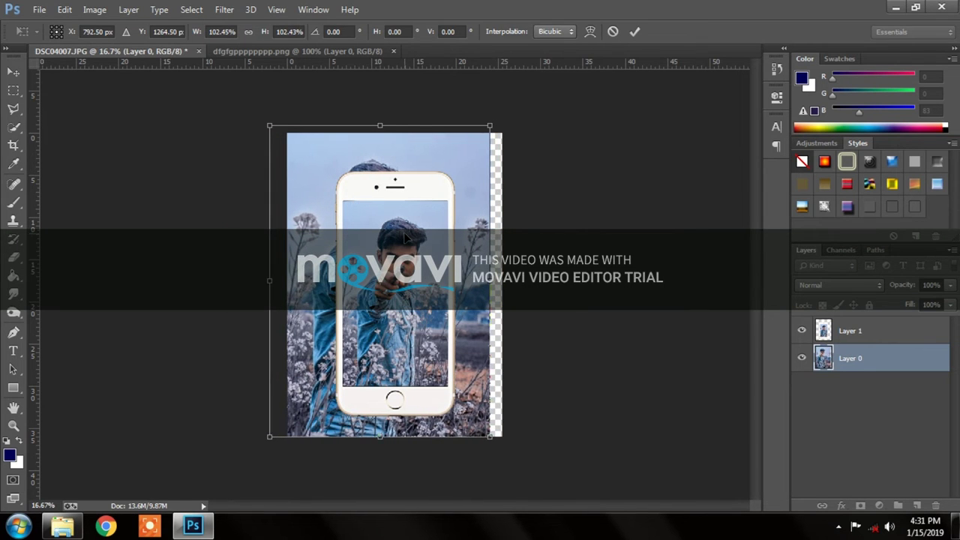
{"action": "key", "text": "Return"}
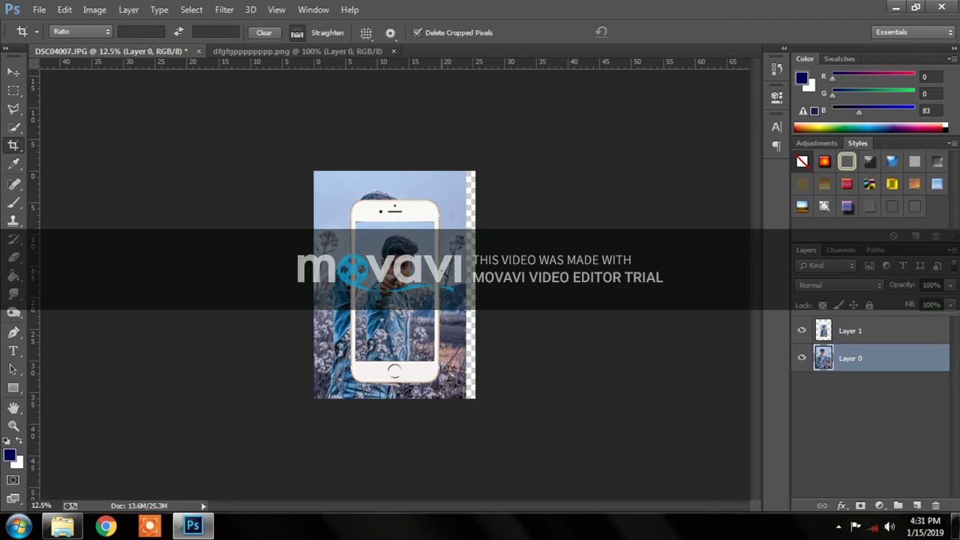
Step: Crop again to trim the transparent edge, then scale Layer 0 to about 102% again
{"action": "left_click", "coordinate": [870, 331]}
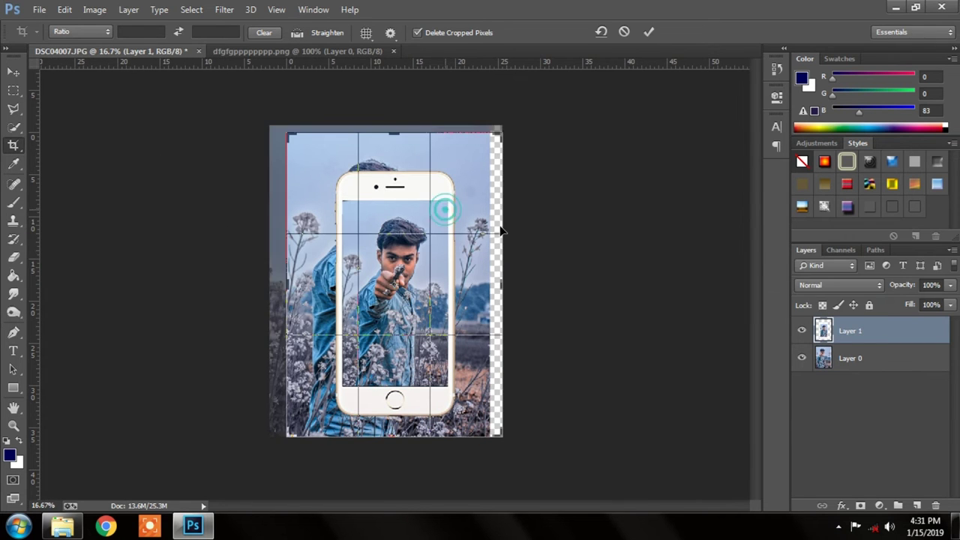
{"action": "left_click", "coordinate": [493, 225]}
{"action": "key", "text": "Return"}
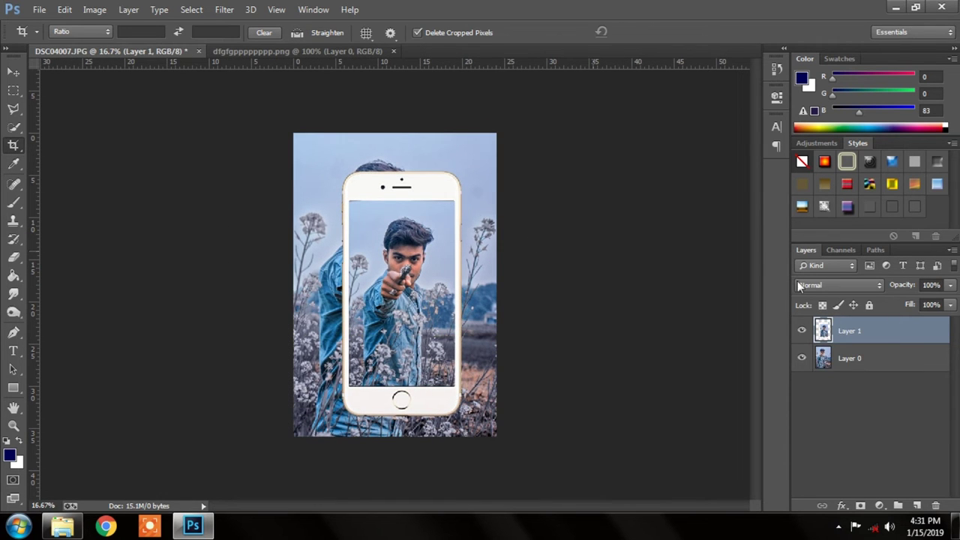
{"action": "left_click", "coordinate": [876, 357]}
{"action": "key", "text": "ctrl+t"}
{"action": "left_click_drag", "start_coordinate": [293, 134], "coordinate": [289, 127]}
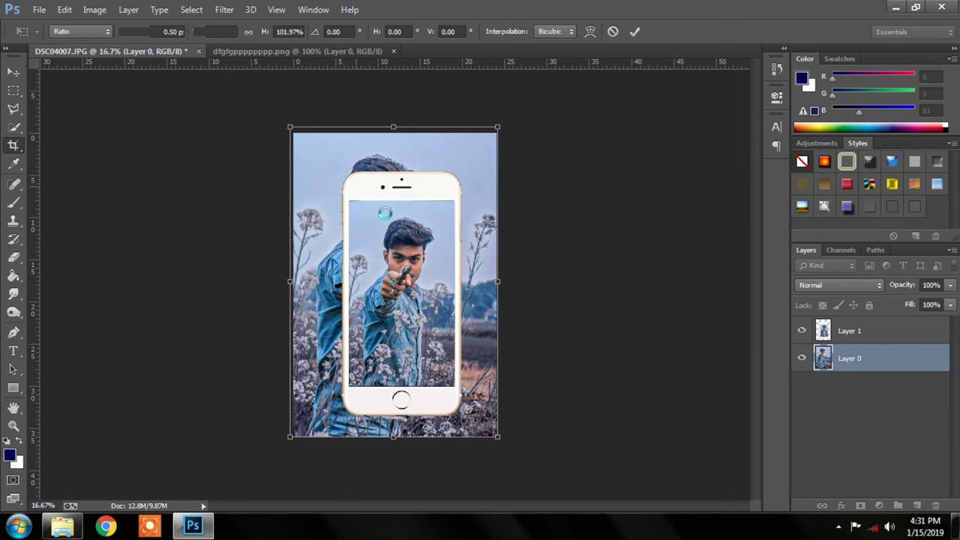
Step: Try a blur and undo it, then apply a Gaussian Blur of radius 23.7 to the background
{"action": "left_click", "coordinate": [224, 9]}
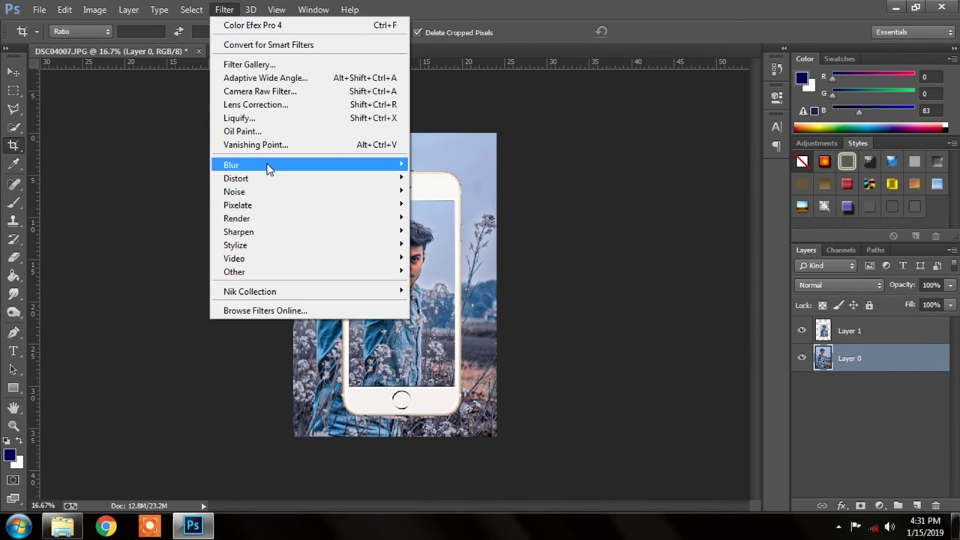
{"action": "mouse_move", "coordinate": [231, 165]}
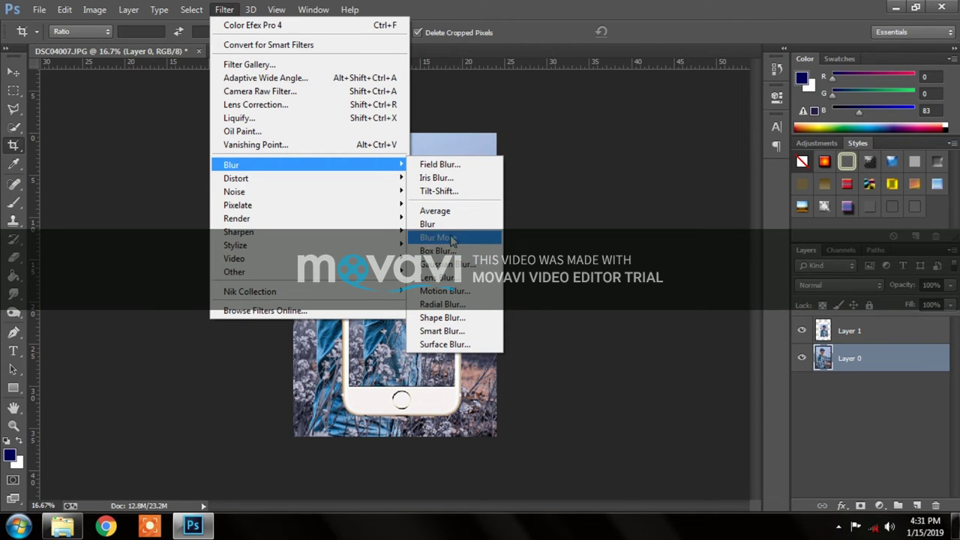
{"action": "left_click", "coordinate": [453, 224]}
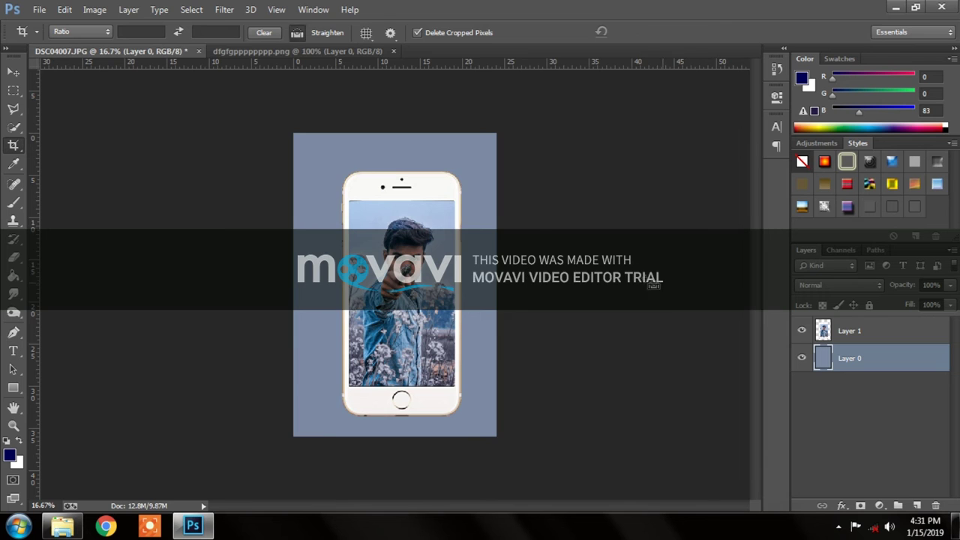
{"action": "key", "text": "ctrl+z"}
{"action": "left_click", "coordinate": [225, 9]}
{"action": "mouse_move", "coordinate": [307, 164]}
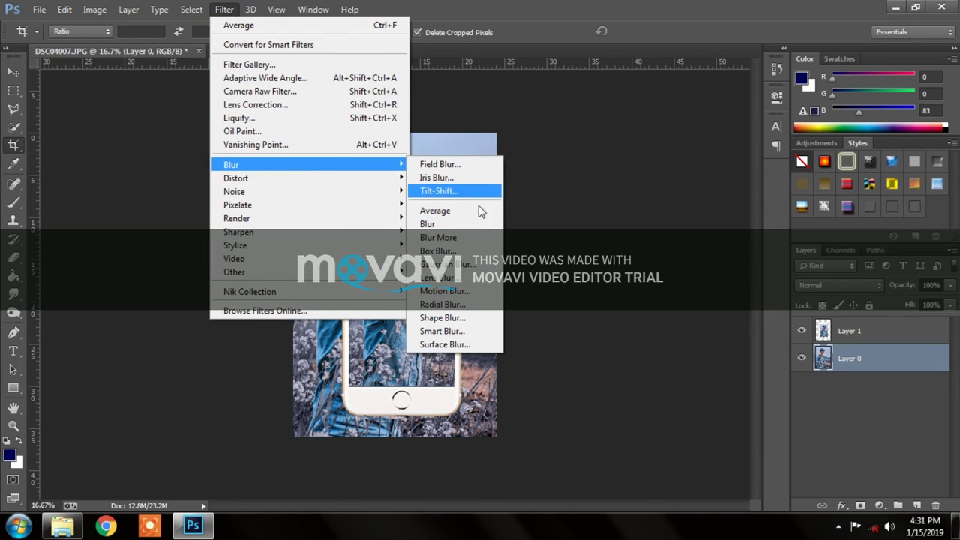
{"action": "left_click", "coordinate": [448, 264]}
{"action": "mouse_move", "coordinate": [701, 330]}
{"action": "left_mouse_down"}
{"action": "mouse_move", "coordinate": [724, 330]}
{"action": "mouse_move", "coordinate": [710, 329]}
{"action": "left_mouse_up"}
{"action": "left_click", "coordinate": [845, 143]}
Step: Browse the blur filters, including Lens Blur, without applying another one
{"action": "left_click", "coordinate": [224, 9]}
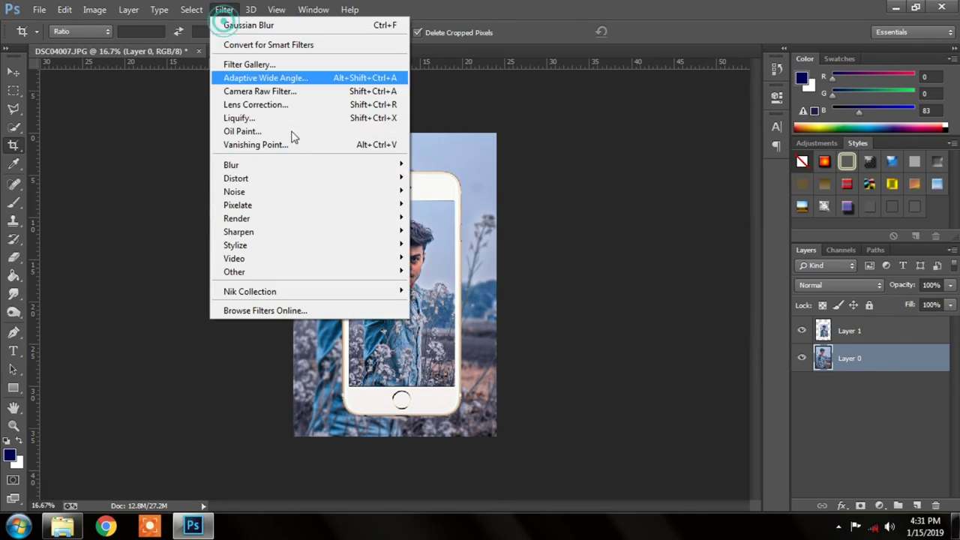
{"action": "left_click", "coordinate": [453, 238]}
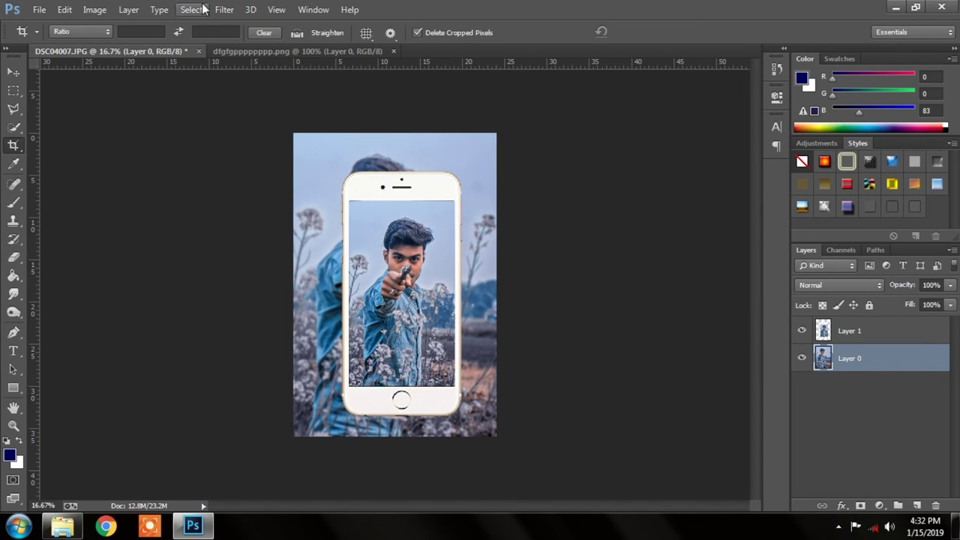
{"action": "left_click", "coordinate": [224, 9]}
{"action": "left_click", "coordinate": [458, 275]}
{"action": "left_click", "coordinate": [224, 9]}
{"action": "mouse_move", "coordinate": [231, 164]}
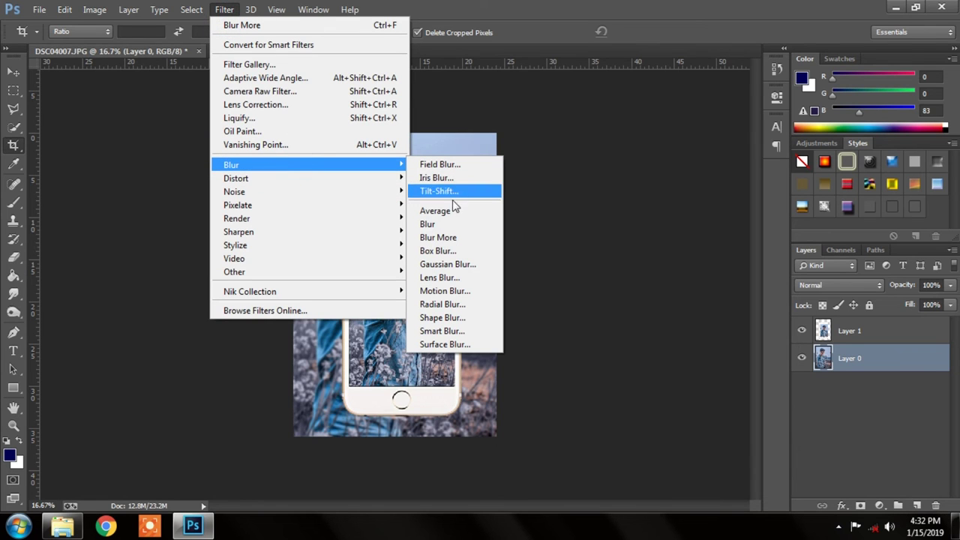
{"action": "left_click", "coordinate": [453, 237]}
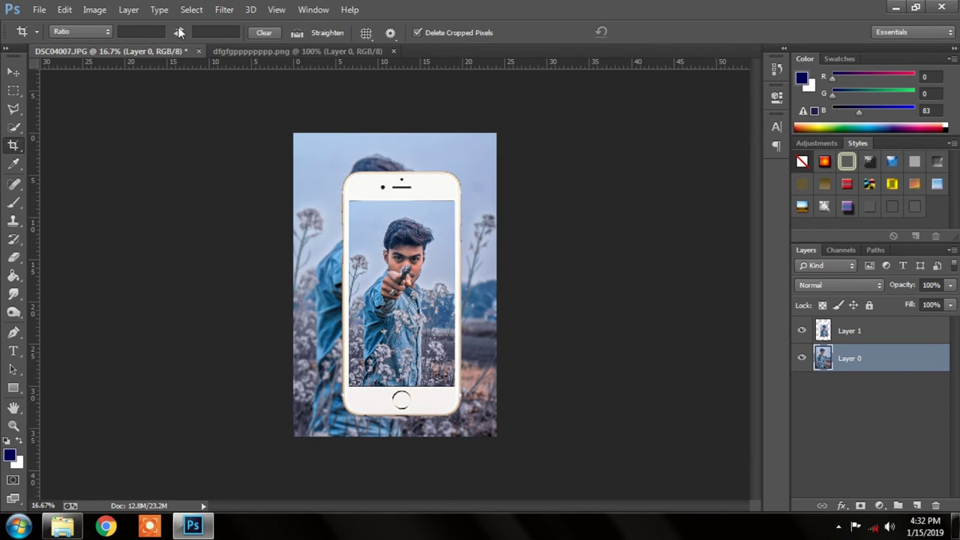
Step: Apply a horizontal Motion Blur with distance 40 to the background Layer 0
{"action": "left_click", "coordinate": [224, 9]}
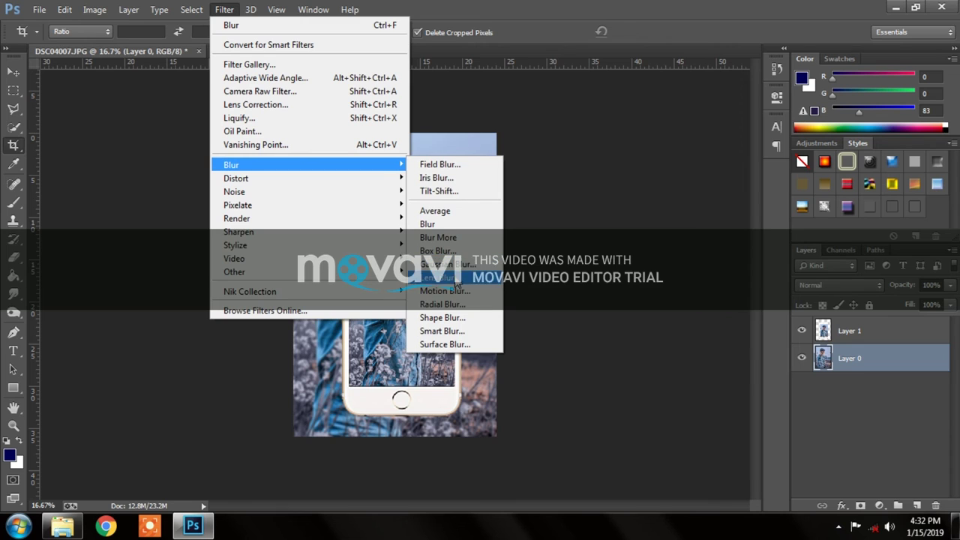
{"action": "left_click", "coordinate": [457, 292]}
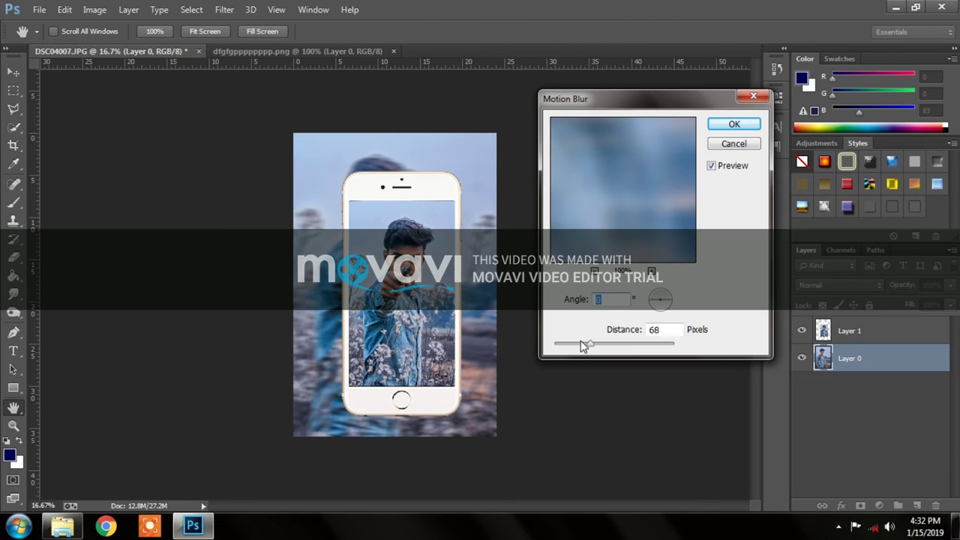
{"action": "left_click_drag", "start_coordinate": [582, 344], "coordinate": [587, 344]}
{"action": "left_click", "coordinate": [734, 125]}
{"action": "key", "text": "c"}
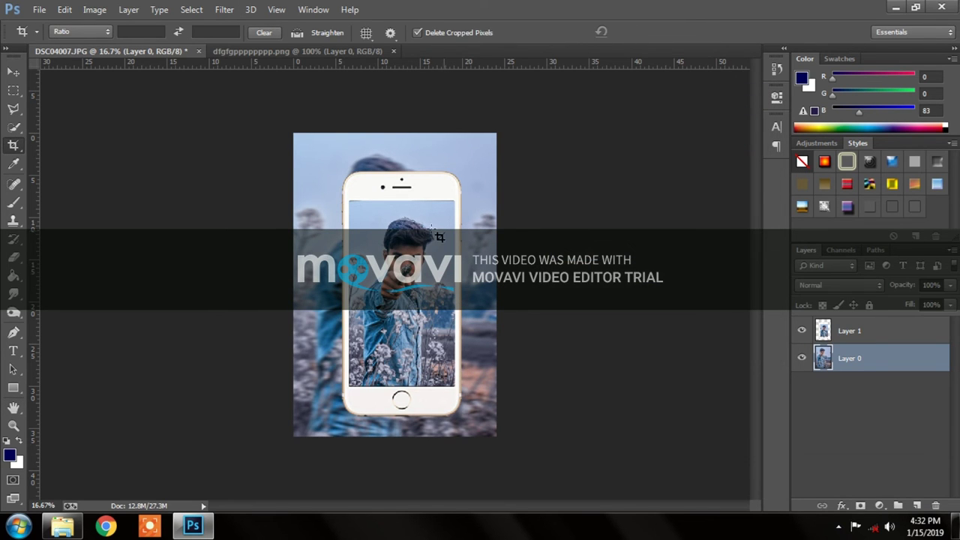
{"action": "left_click", "coordinate": [416, 195]}
Step: Shrink the phone frame Layer 1 to about 93%
{"action": "left_click", "coordinate": [419, 198], "text": "alt"}
{"action": "left_click", "coordinate": [418, 197], "text": "ctrl"}
{"action": "left_click", "coordinate": [419, 198], "text": "ctrl"}
{"action": "left_click", "coordinate": [420, 197], "text": "alt"}
{"action": "left_click", "coordinate": [421, 198], "text": "alt"}
{"action": "left_click", "coordinate": [892, 339], "text": "ctrl"}
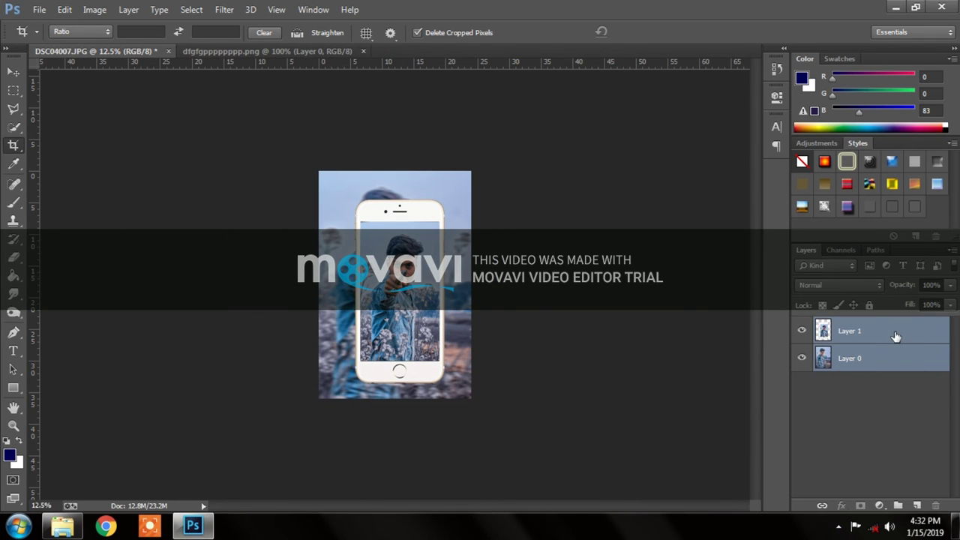
{"action": "left_click", "coordinate": [886, 337]}
{"action": "key", "text": "ctrl+t"}
{"action": "left_click_drag", "start_coordinate": [444, 199], "coordinate": [447, 212]}
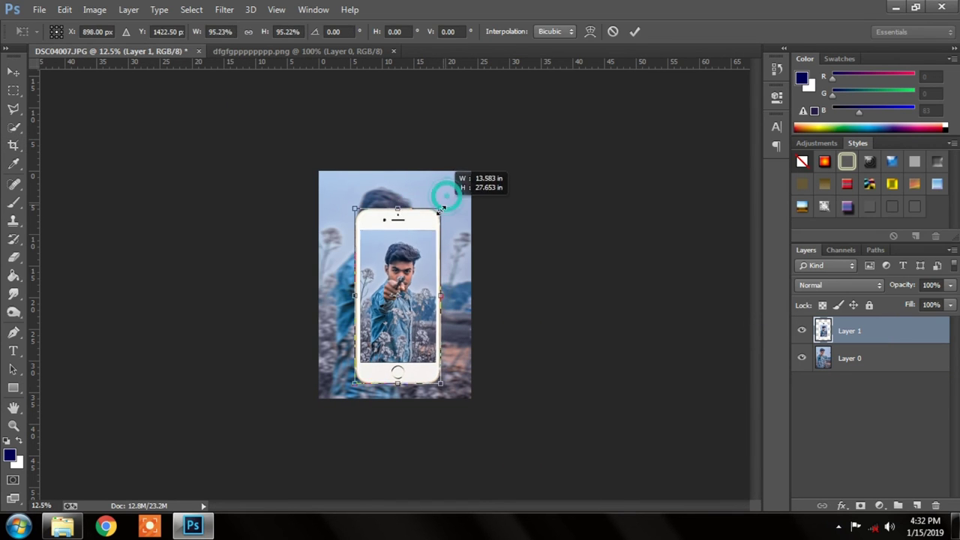
{"action": "key", "text": "Return"}
Step: Merge Layer 0 and Layer 1 into a single layer
{"action": "key", "text": "c"}
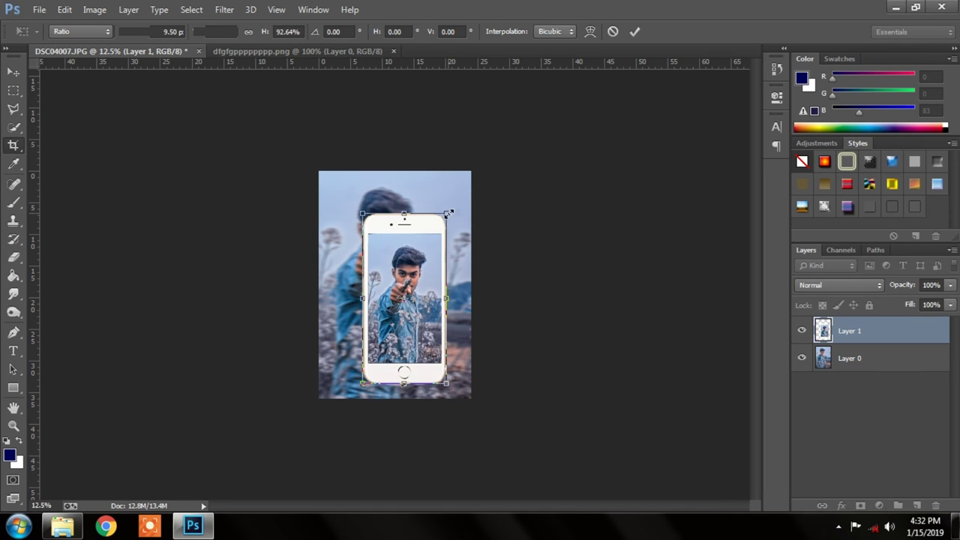
{"action": "left_click", "coordinate": [415, 224], "text": "ctrl+alt"}
{"action": "left_click", "coordinate": [416, 224], "text": "ctrl"}
{"action": "left_click", "coordinate": [407, 214], "text": "ctrl+alt"}
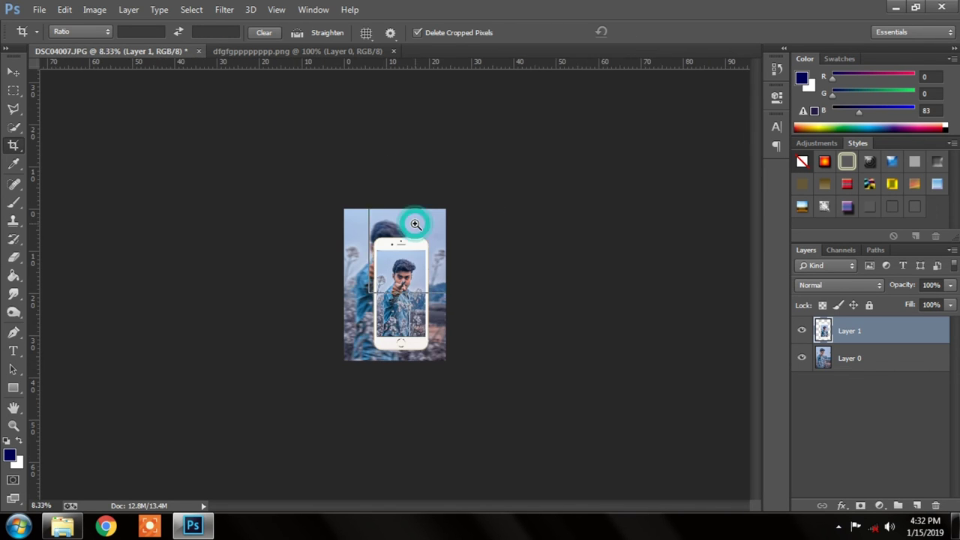
{"action": "left_click", "coordinate": [408, 214], "text": "ctrl"}
{"action": "left_click", "coordinate": [407, 214], "text": "ctrl"}
{"action": "left_click", "coordinate": [869, 365], "text": "shift"}
{"action": "right_click", "coordinate": [868, 360]}
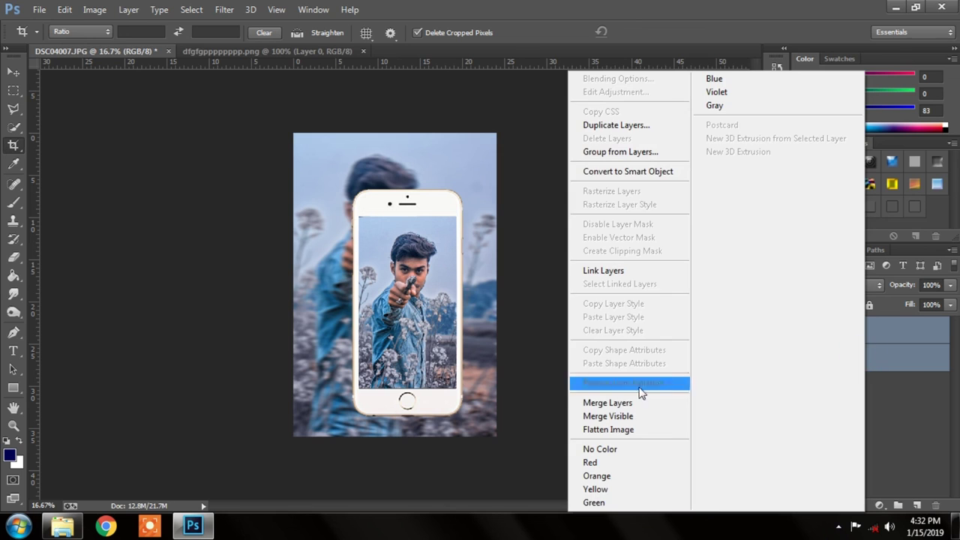
{"action": "left_click", "coordinate": [630, 399]}
Step: Crop the picture, trimming a strip from the top and bottom
{"action": "left_click", "coordinate": [347, 206]}
{"action": "key", "text": "ctrl+minus"}
{"action": "left_click_drag", "start_coordinate": [393, 164], "coordinate": [394, 177]}
{"action": "left_click_drag", "start_coordinate": [393, 394], "coordinate": [394, 386]}
{"action": "key", "text": "Return"}
Step: Step through history to compare the uncropped and cropped picture, keeping the crop
{"action": "key", "text": "ctrl+alt+z"}
{"action": "key", "text": "ctrl+alt+z"}
{"action": "key", "text": "ctrl+shift+z"}
{"action": "key", "text": "ctrl+shift+z"}
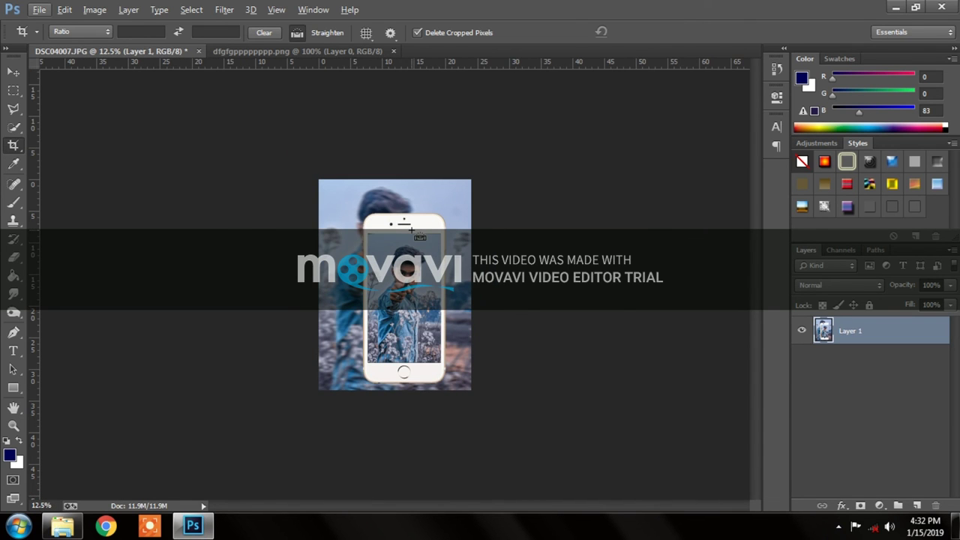
{"action": "key", "text": "ctrl+z"}
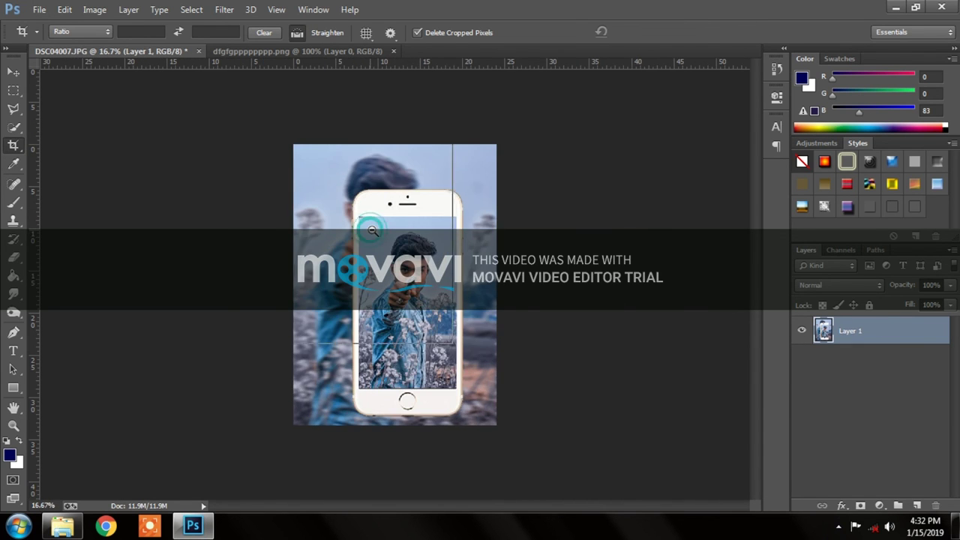
{"action": "key", "text": "ctrl+z"}
{"action": "key", "text": "ctrl+z"}
{"action": "key", "text": "ctrl+plus"}
{"action": "key", "text": "ctrl+plus"}
{"action": "key", "text": "ctrl+plus"}
{"action": "key", "text": "ctrl+minus"}
{"action": "key", "text": "ctrl+minus"}
Step: Apply Hue/Saturation with Saturation +7 to the merged layer
{"action": "left_click", "coordinate": [94, 10]}
{"action": "left_click", "coordinate": [303, 114]}
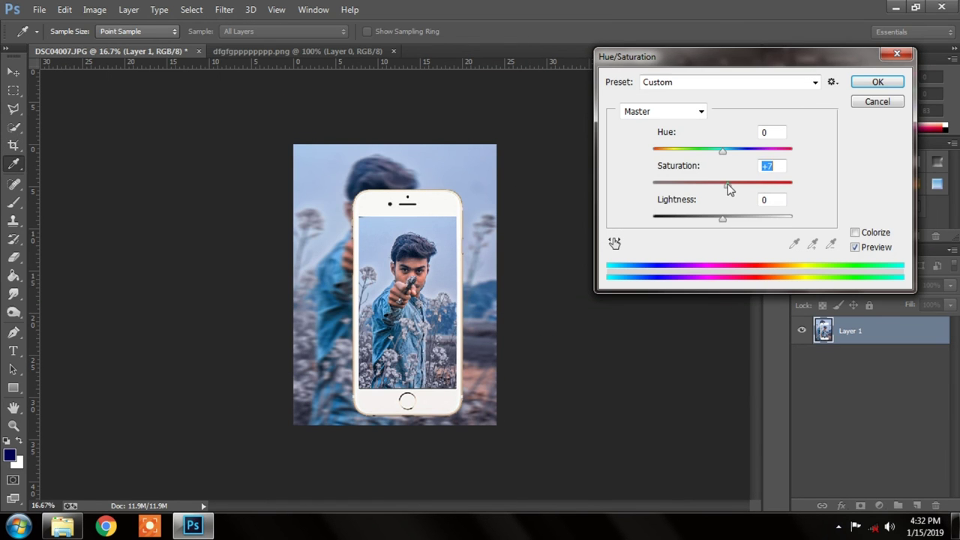
{"action": "left_click", "coordinate": [877, 82]}
Step: Try Brightness 15 in Brightness/Contrast, cancel it, and zoom to check the result
{"action": "left_click", "coordinate": [95, 10]}
{"action": "left_click", "coordinate": [300, 44]}
{"action": "left_click_drag", "start_coordinate": [651, 106], "coordinate": [660, 111]}
{"action": "left_click", "coordinate": [754, 117]}
{"action": "left_click", "coordinate": [531, 203]}
{"action": "left_click", "coordinate": [431, 178], "text": "ctrl"}
{"action": "left_click", "coordinate": [381, 172], "text": "alt"}
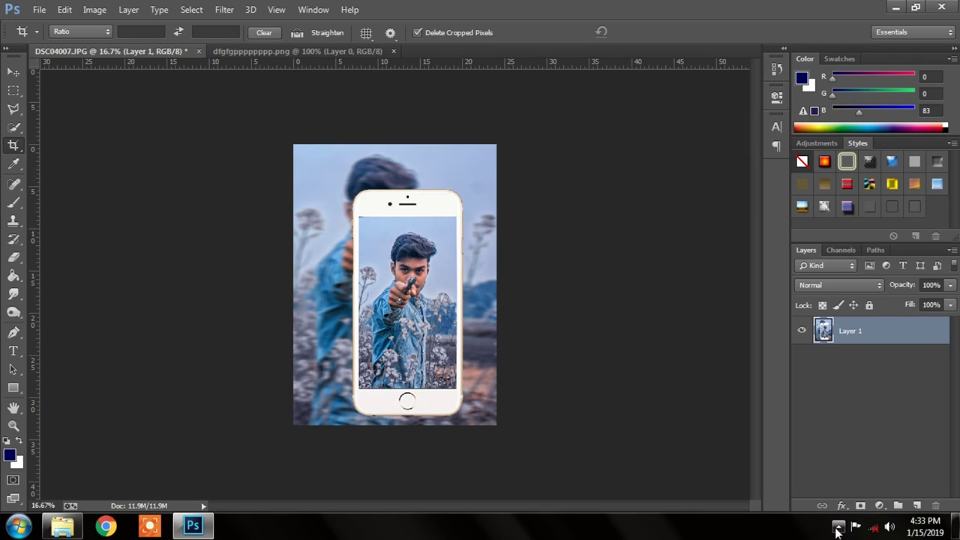